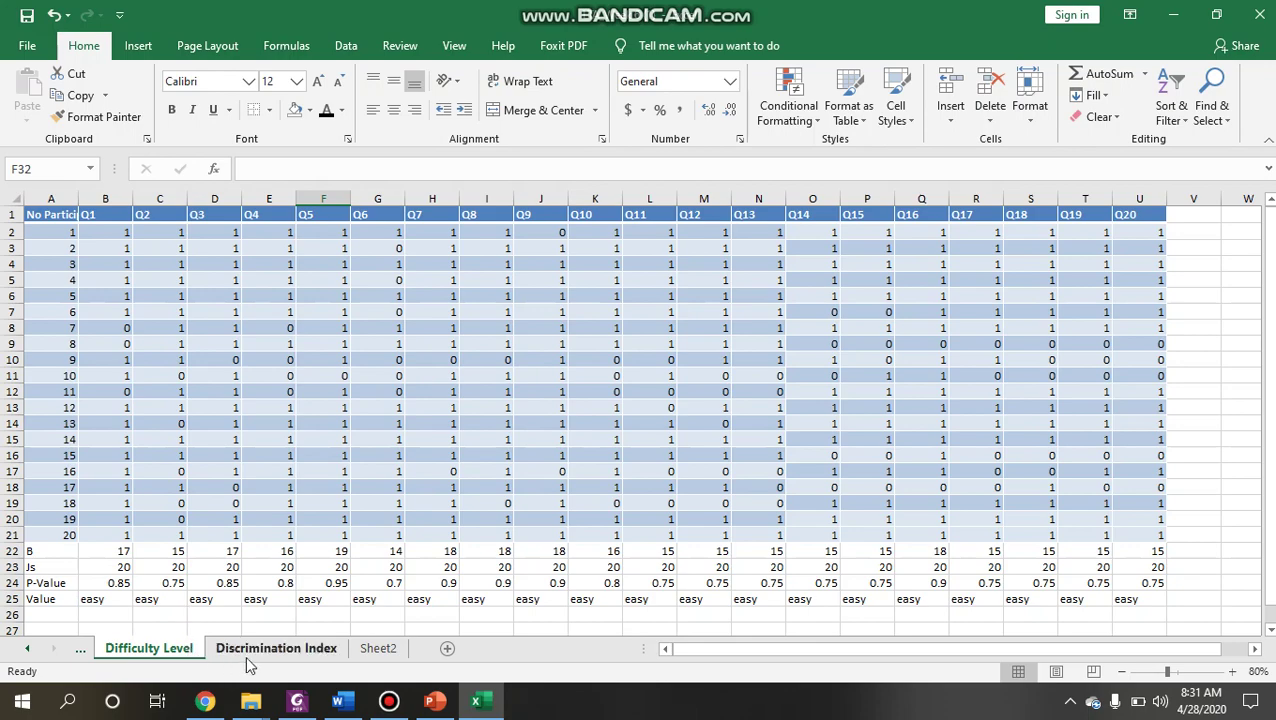
# Step: Switch to the Discrimination Index sheet from the Difficulty Level sheet
pyautogui.click(276, 648)
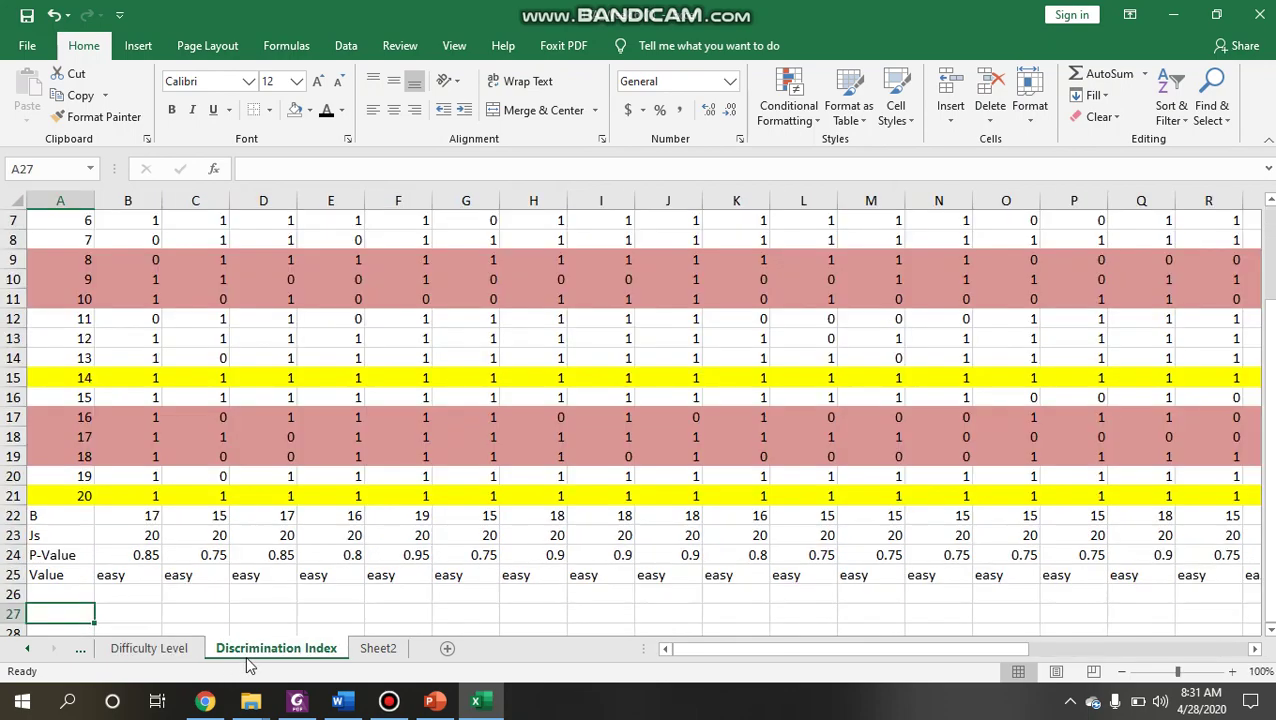
pyautogui.scroll(2, 525, 471)
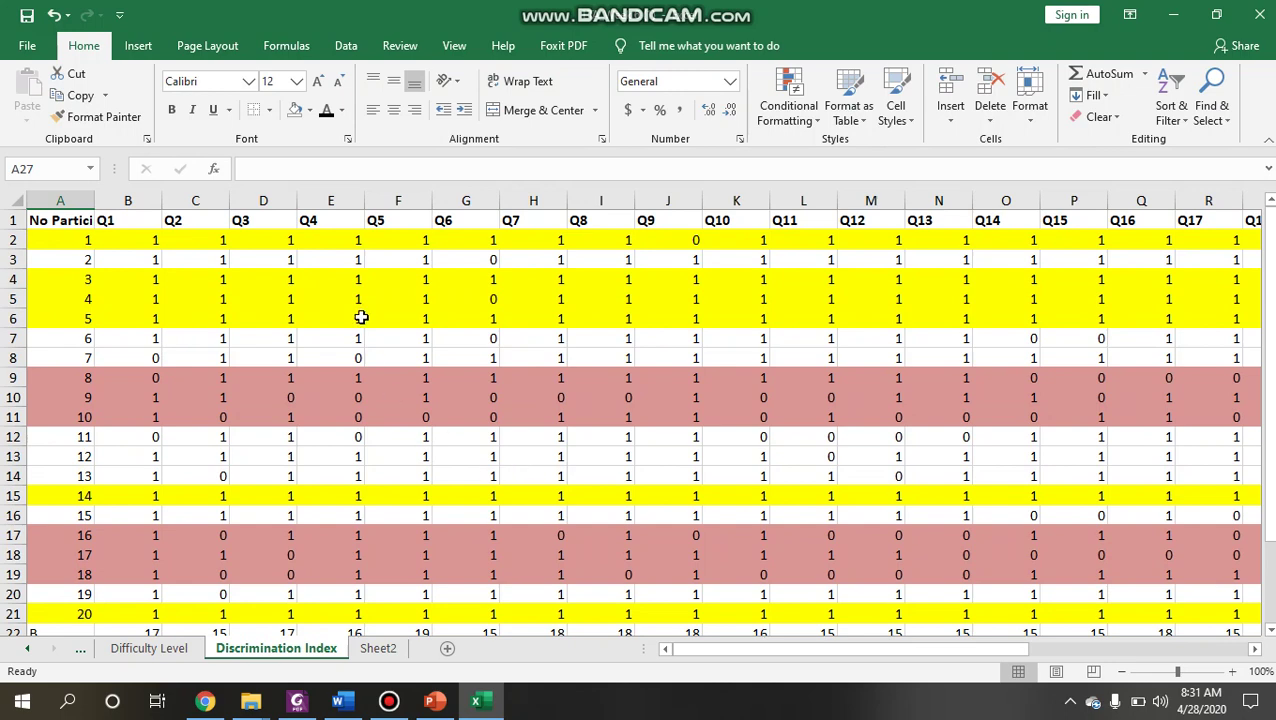
pyautogui.hscroll(8, 361, 317)
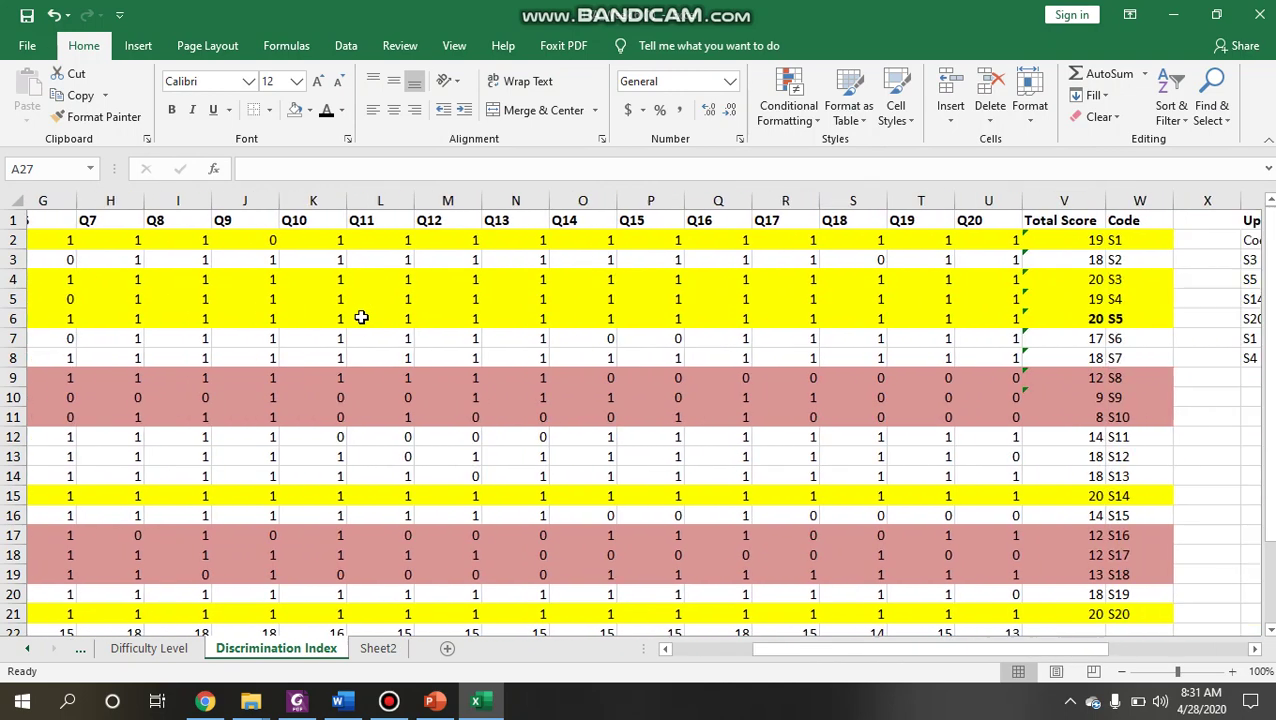
pyautogui.hscroll(-1, 361, 317)
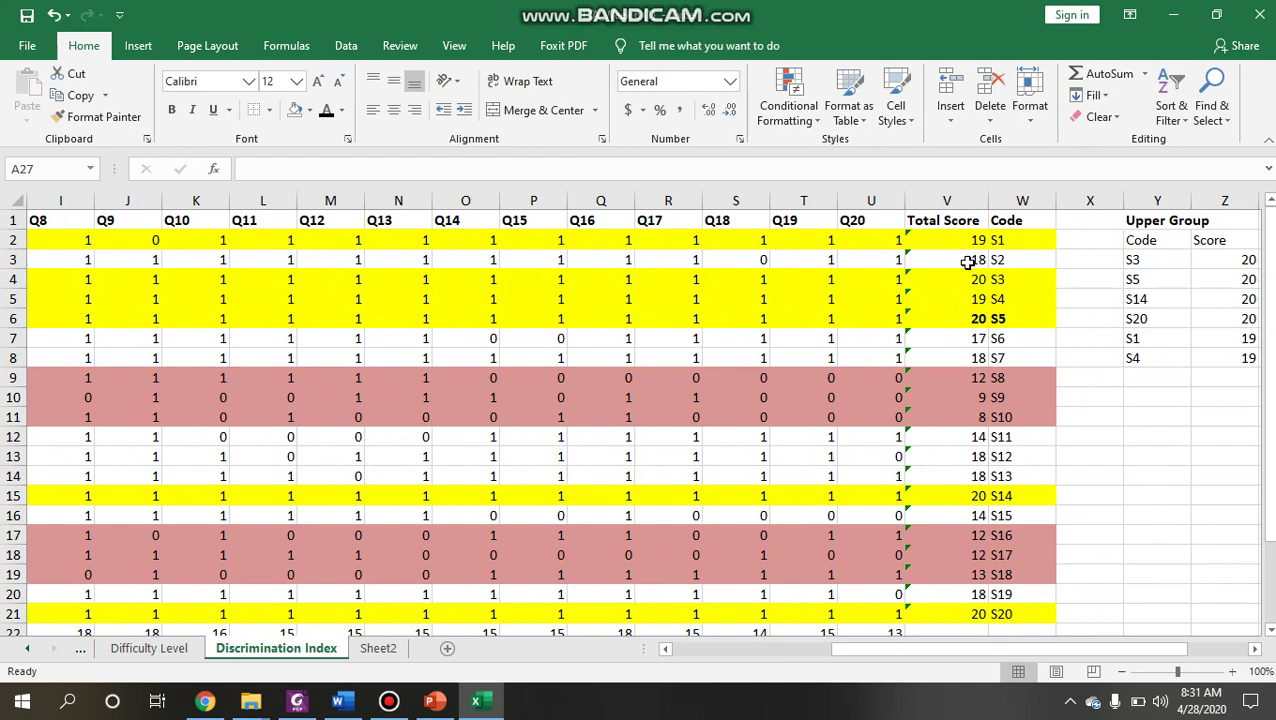
pyautogui.scroll(-1, 973, 437)
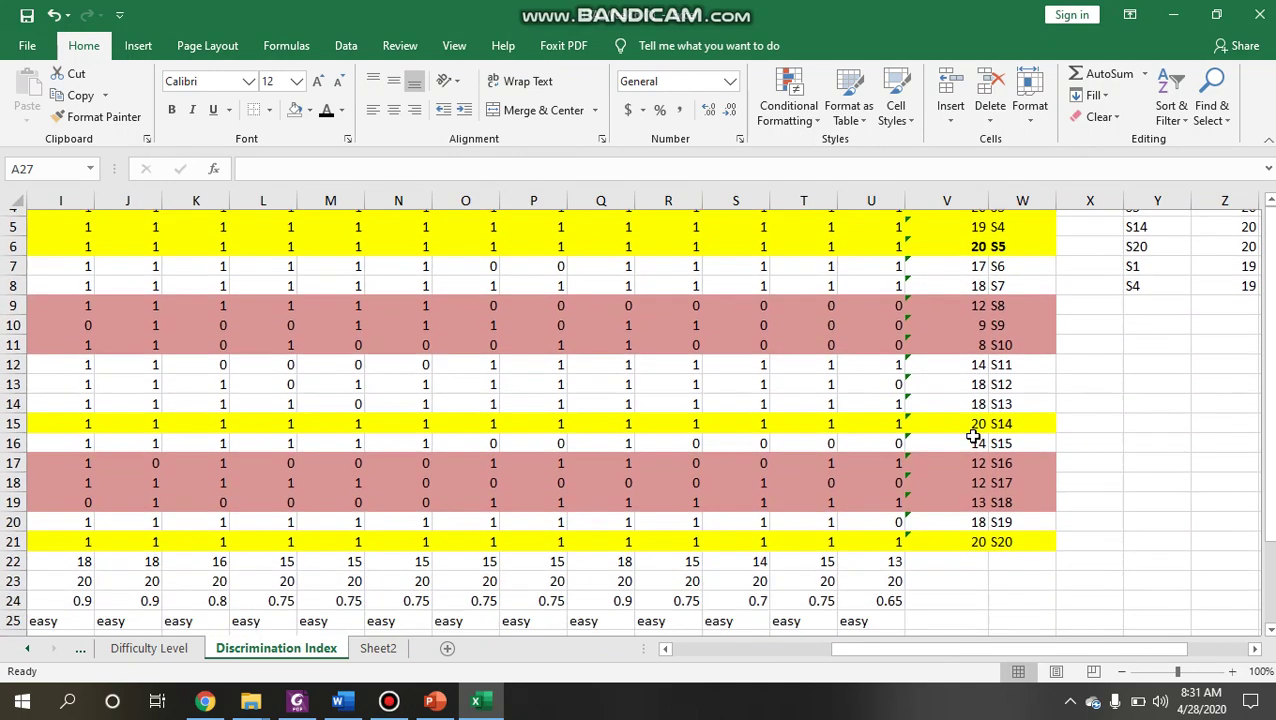
pyautogui.scroll(-1, 973, 437)
pyautogui.scroll(2, 973, 437)
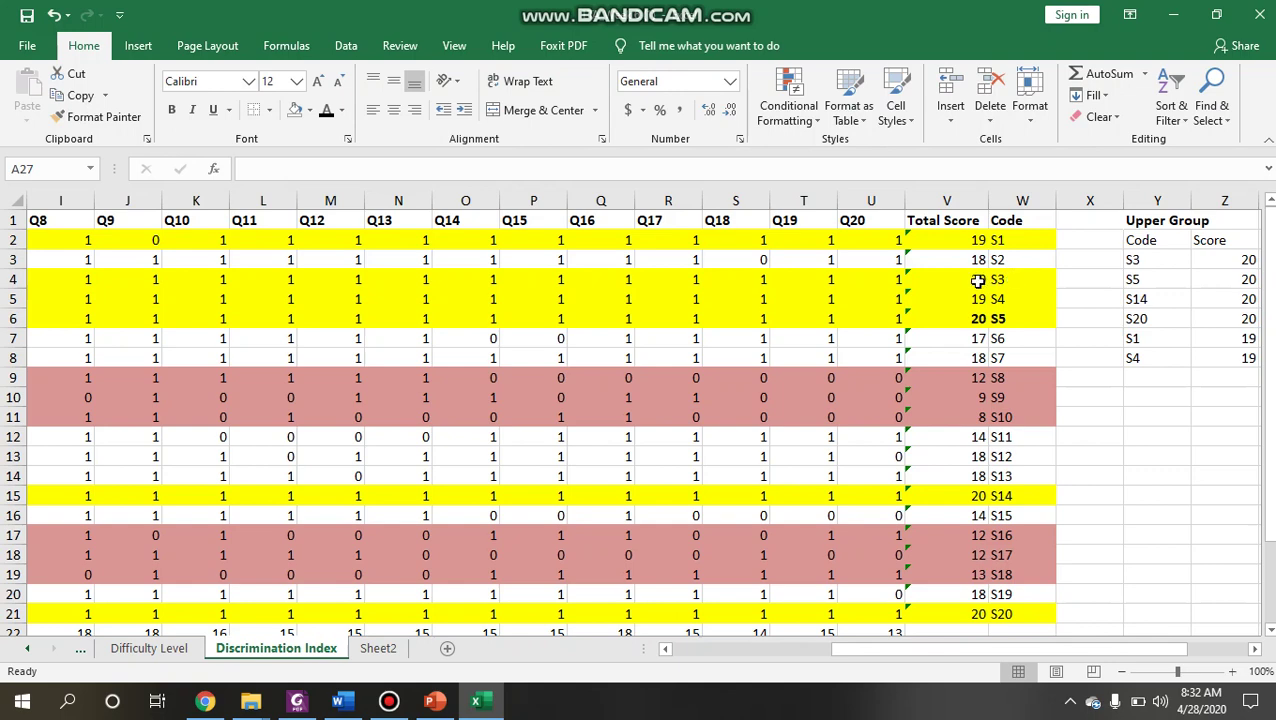
pyautogui.click(1169, 278)
pyautogui.press('Down')
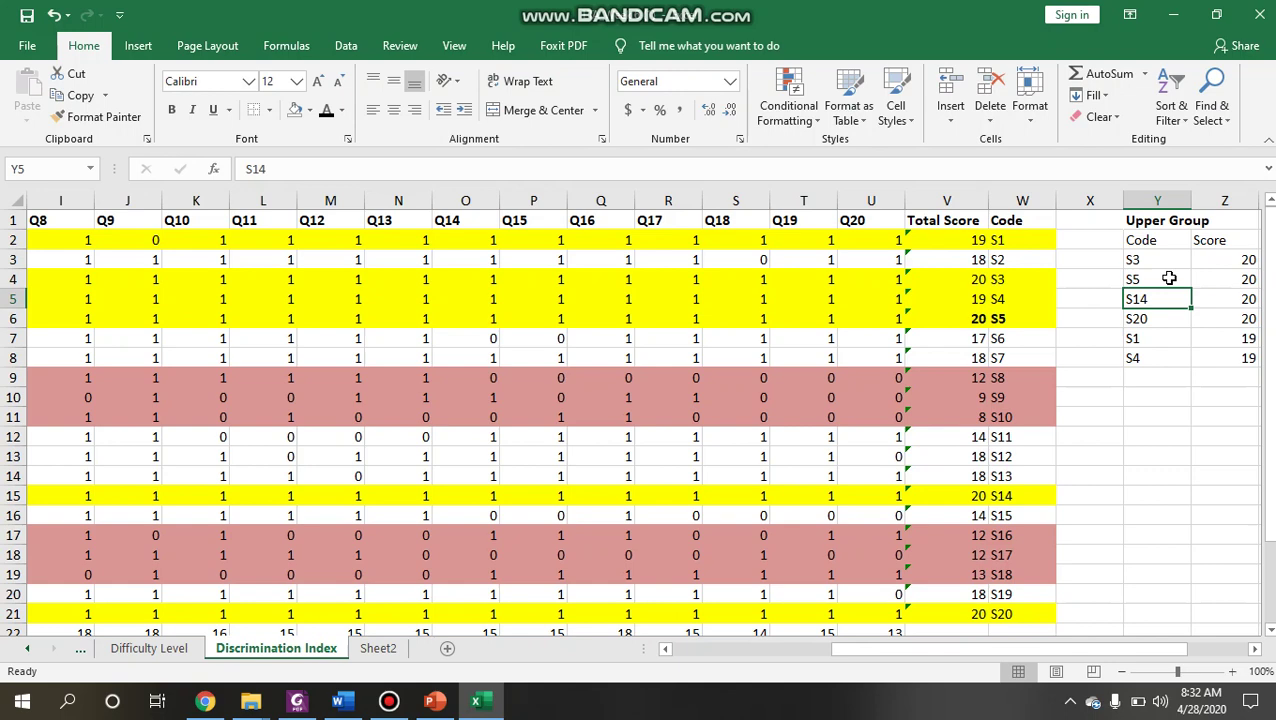
pyautogui.press('Down')
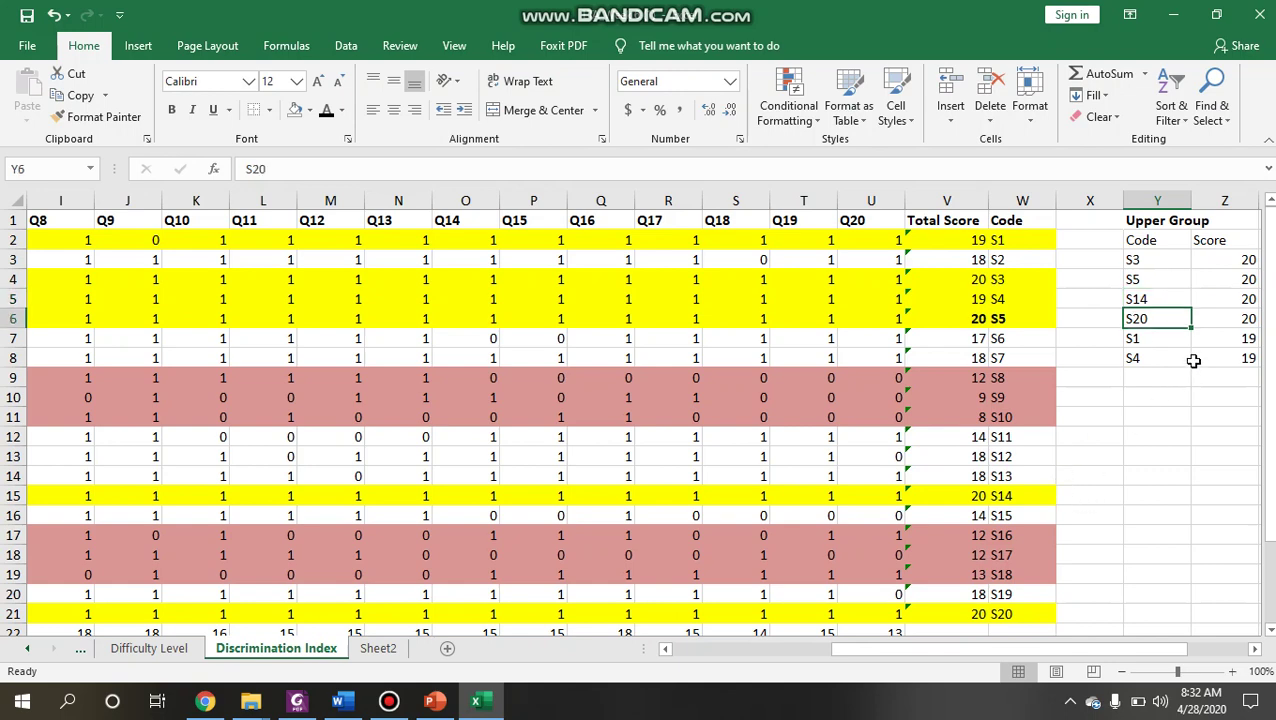
pyautogui.press('Down')
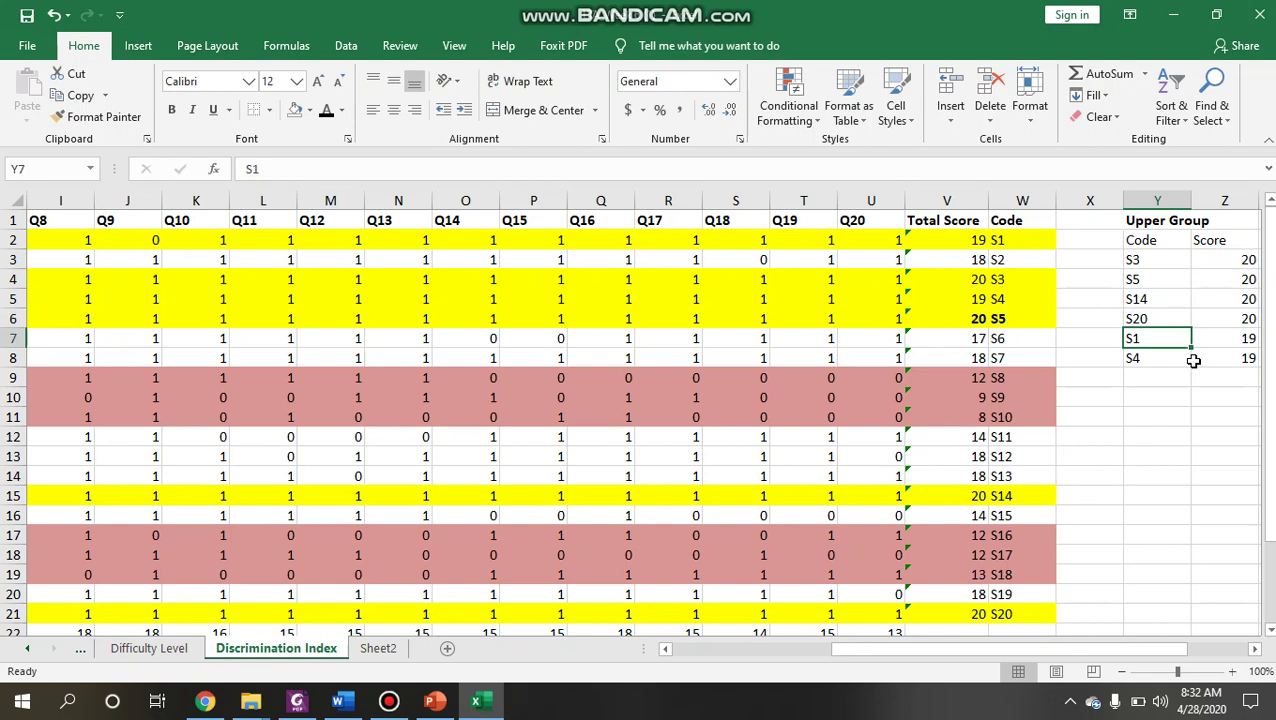
pyautogui.press('Down')
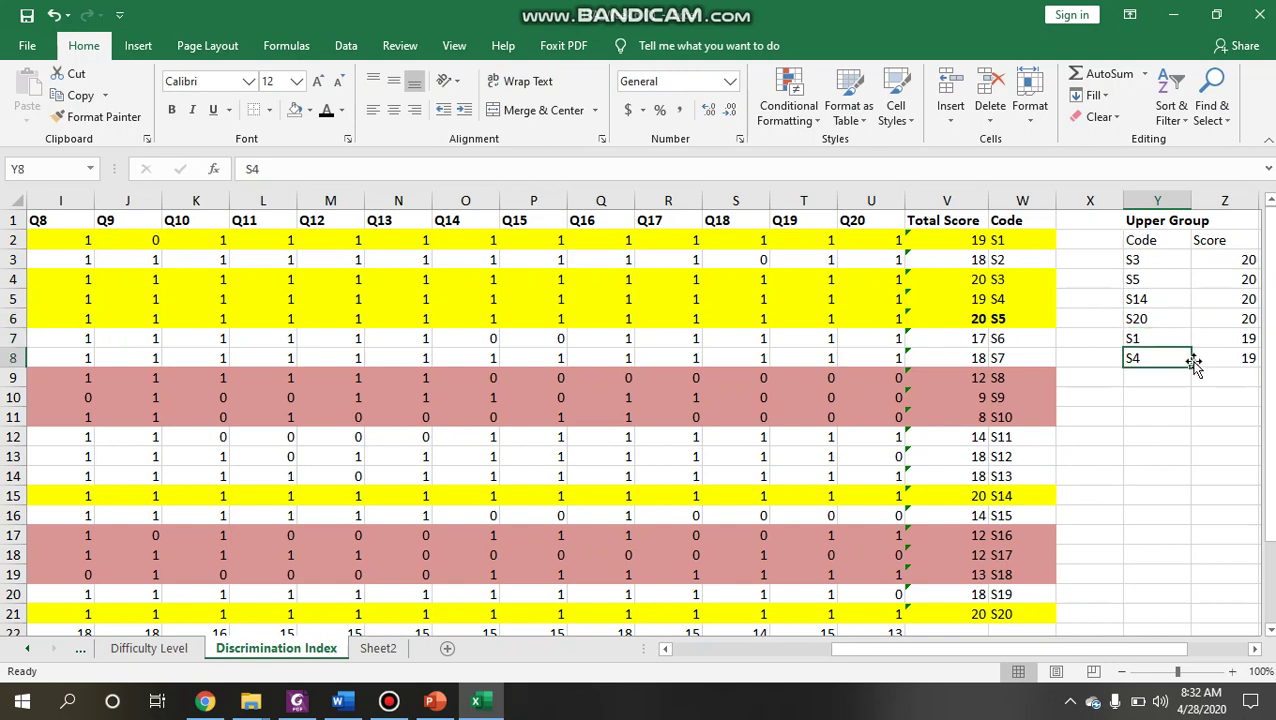
pyautogui.hscroll(2, 1193, 362)
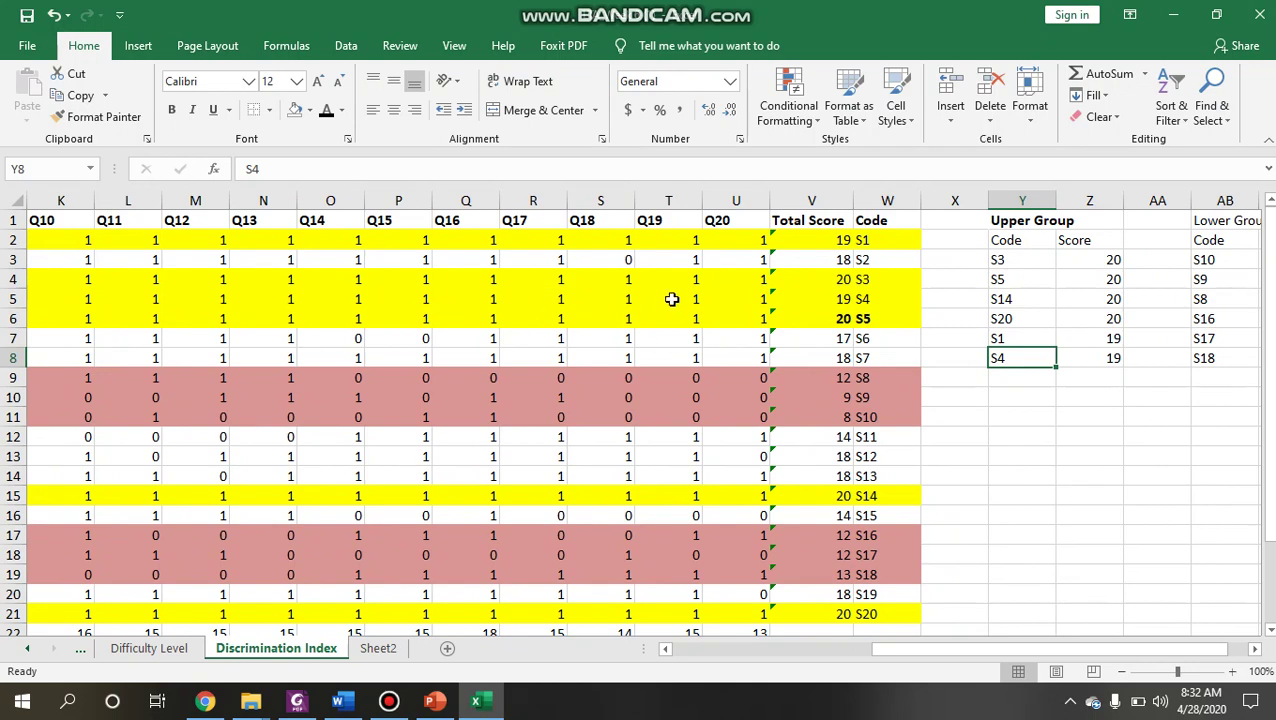
pyautogui.hscroll(-5, 672, 299)
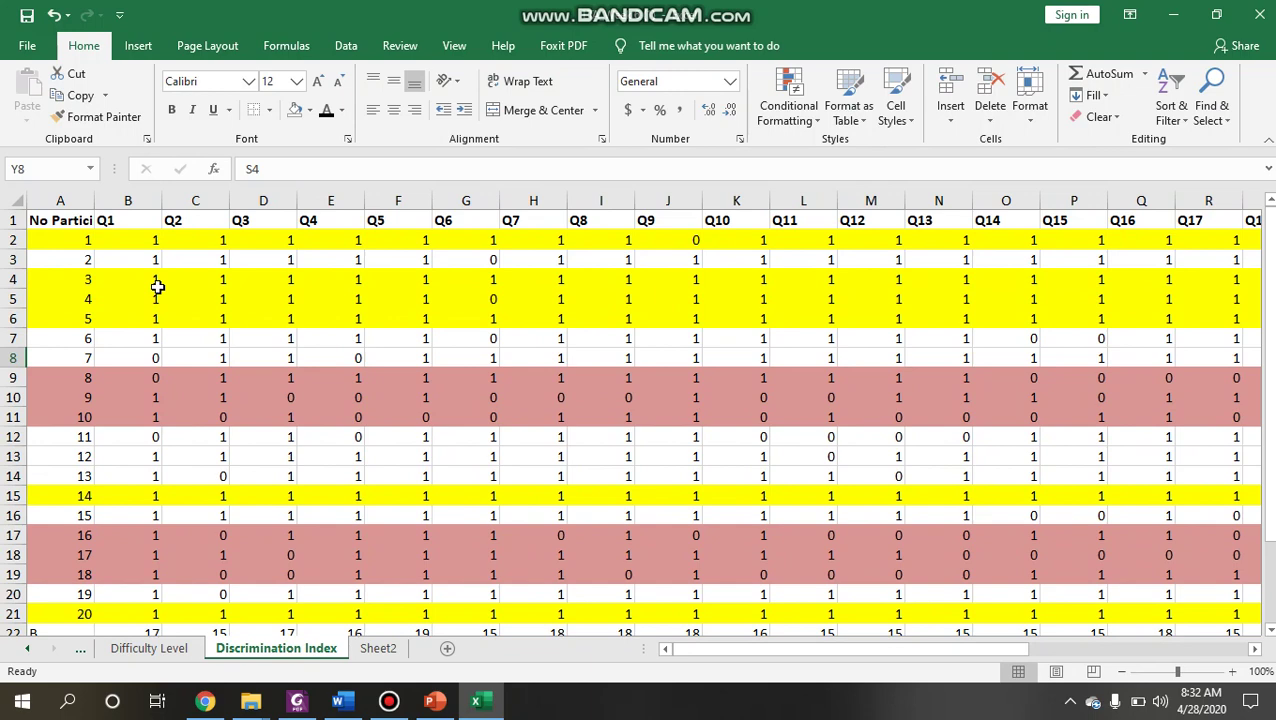
# Step: Review the Upper and Lower Group tables off to the right, then open Sheet2
pyautogui.hscroll(6, 373, 408)
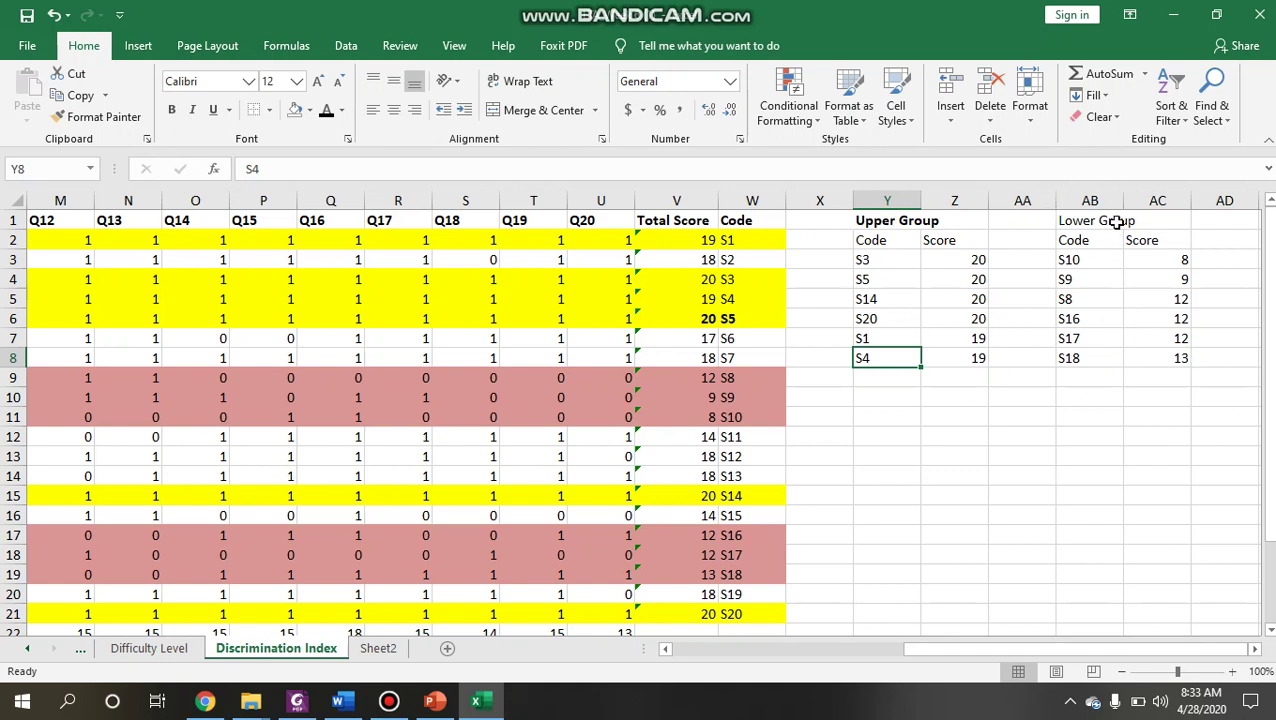
pyautogui.hscroll(-1, 283, 270)
pyautogui.hscroll(-5, 283, 270)
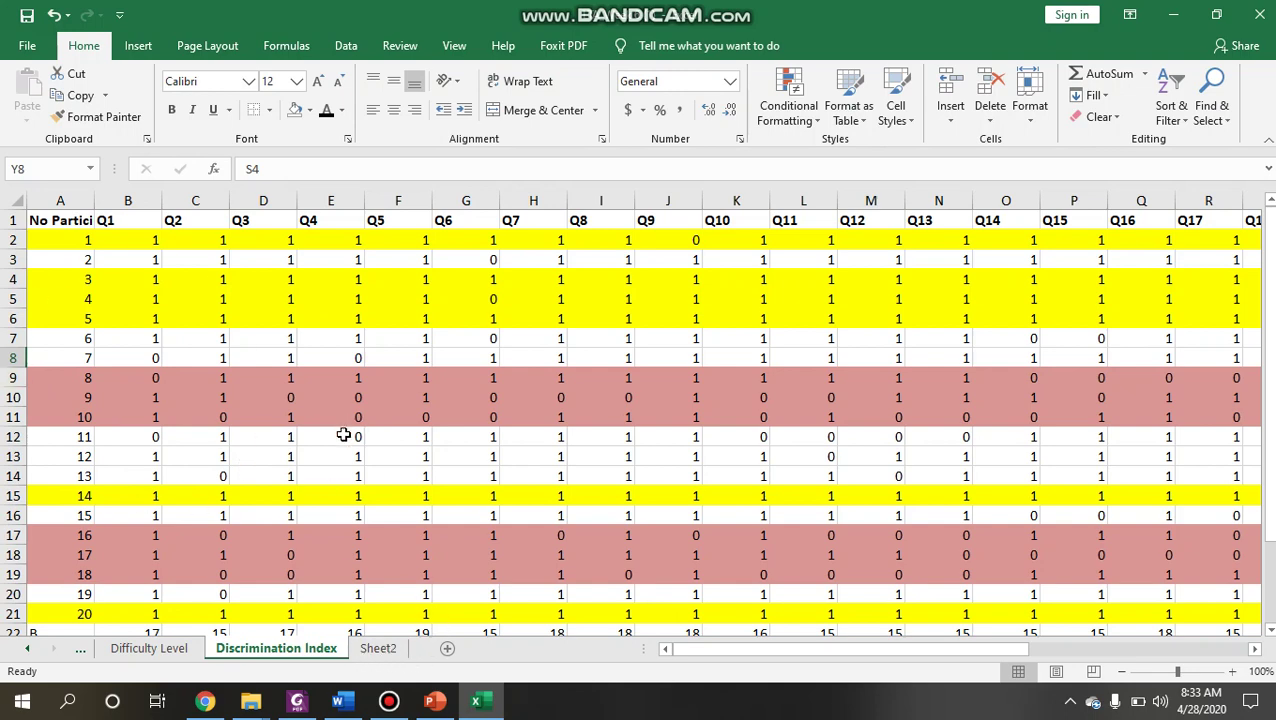
pyautogui.click(383, 648)
pyautogui.scroll(2, 376, 521)
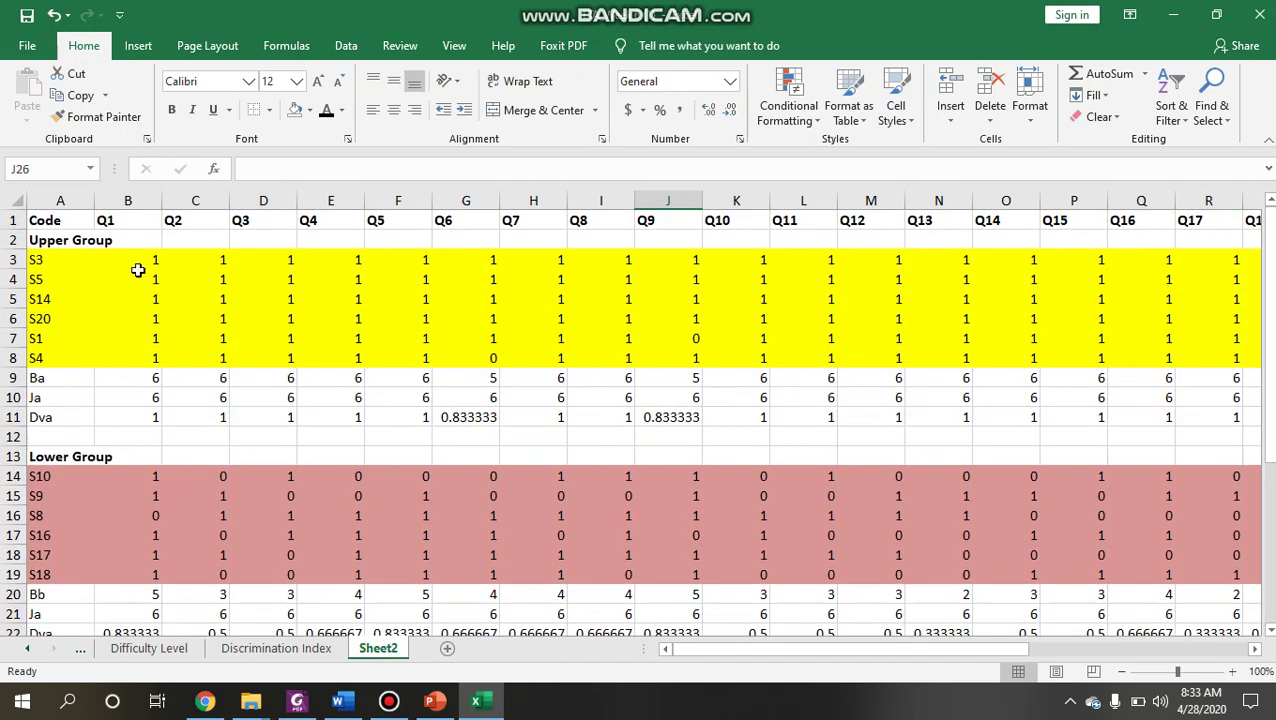
pyautogui.hscroll(4, 427, 322)
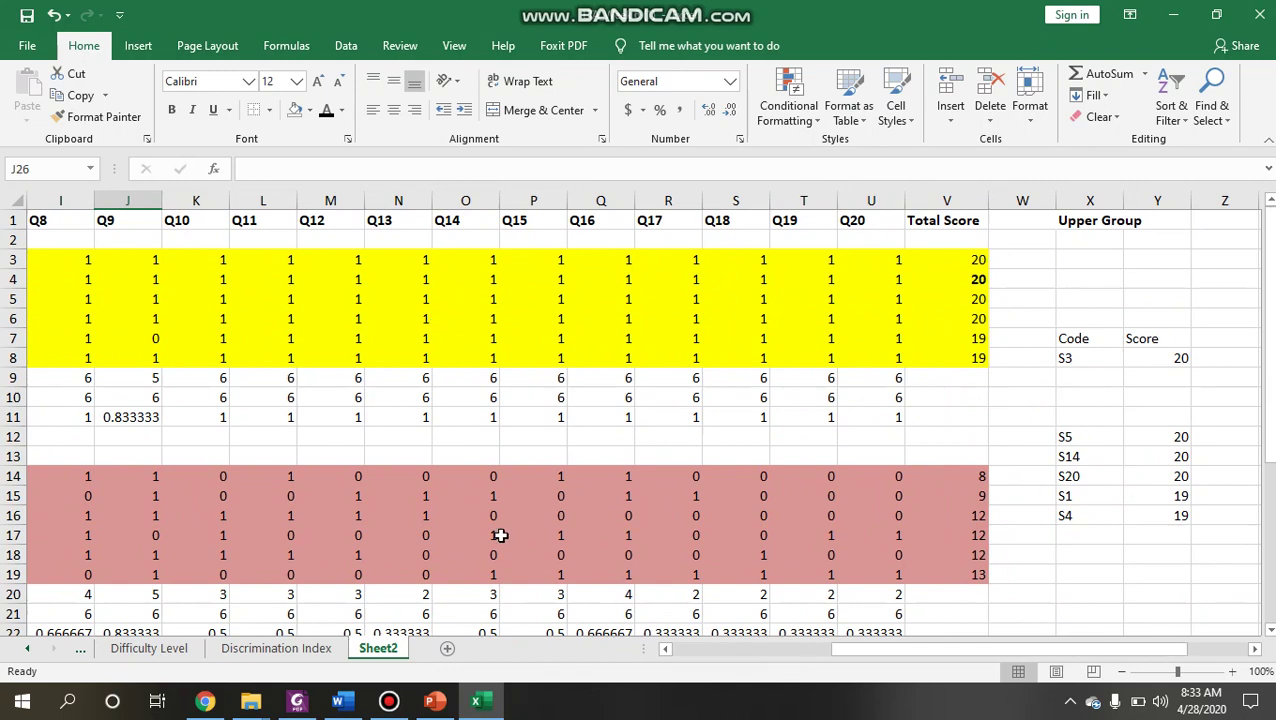
pyautogui.click(278, 649)
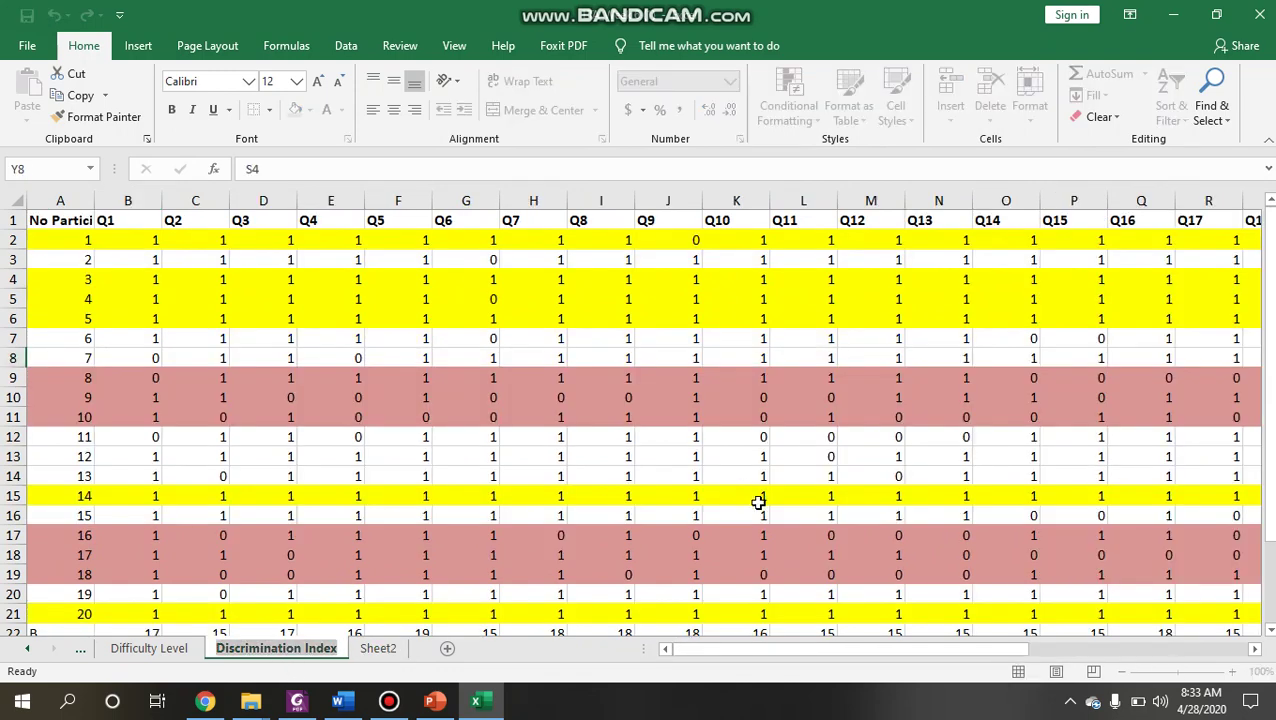
pyautogui.hscroll(4, 760, 500)
pyautogui.hscroll(1, 790, 470)
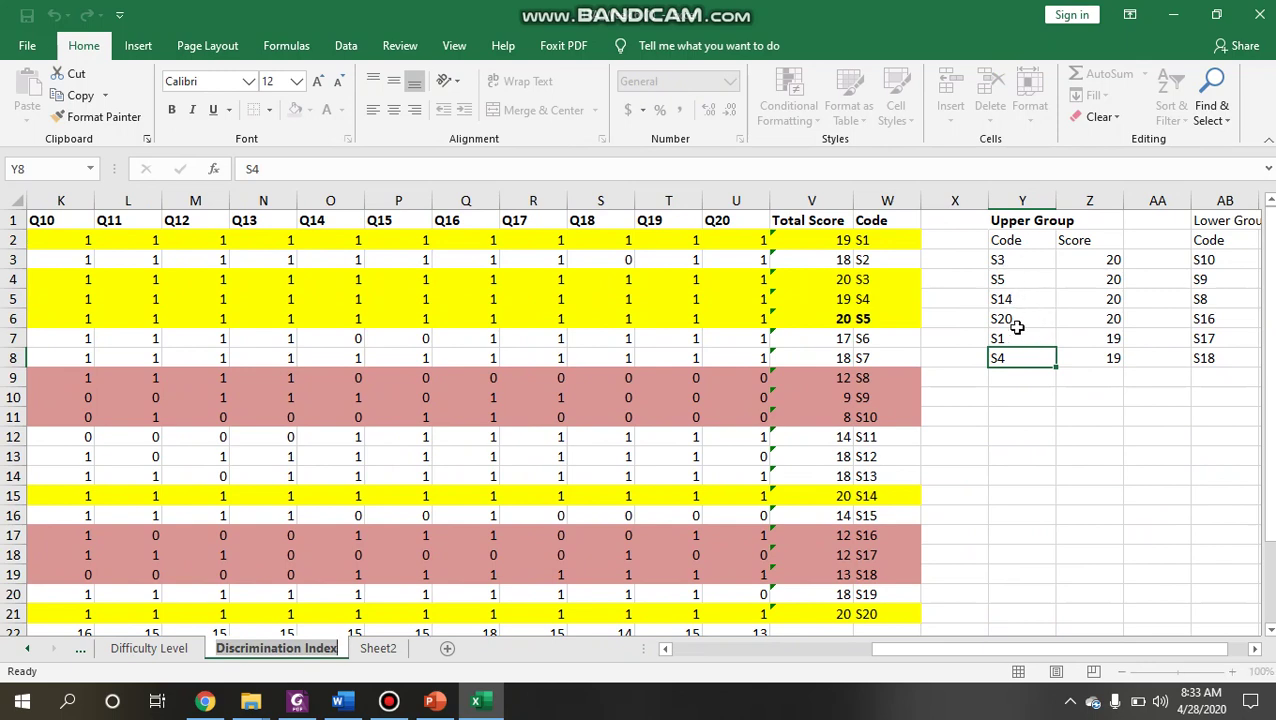
pyautogui.hscroll(-4, 686, 282)
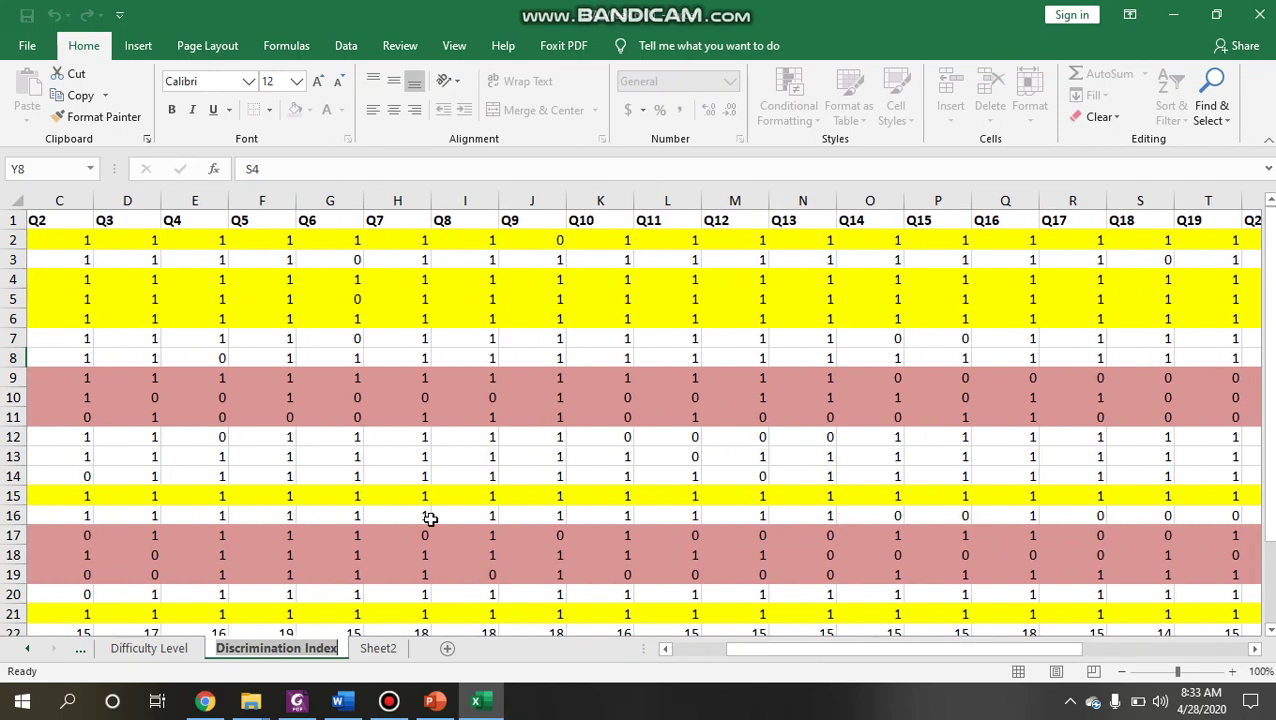
pyautogui.click(377, 650)
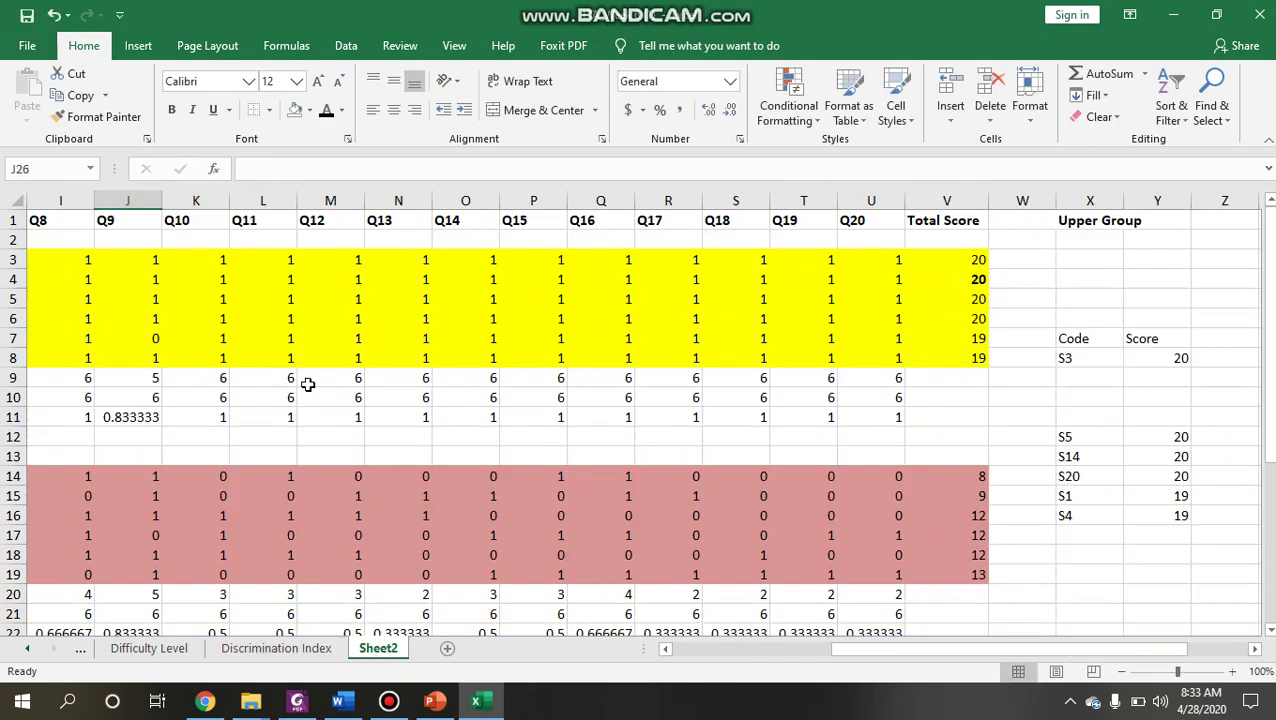
pyautogui.hscroll(-4, 305, 379)
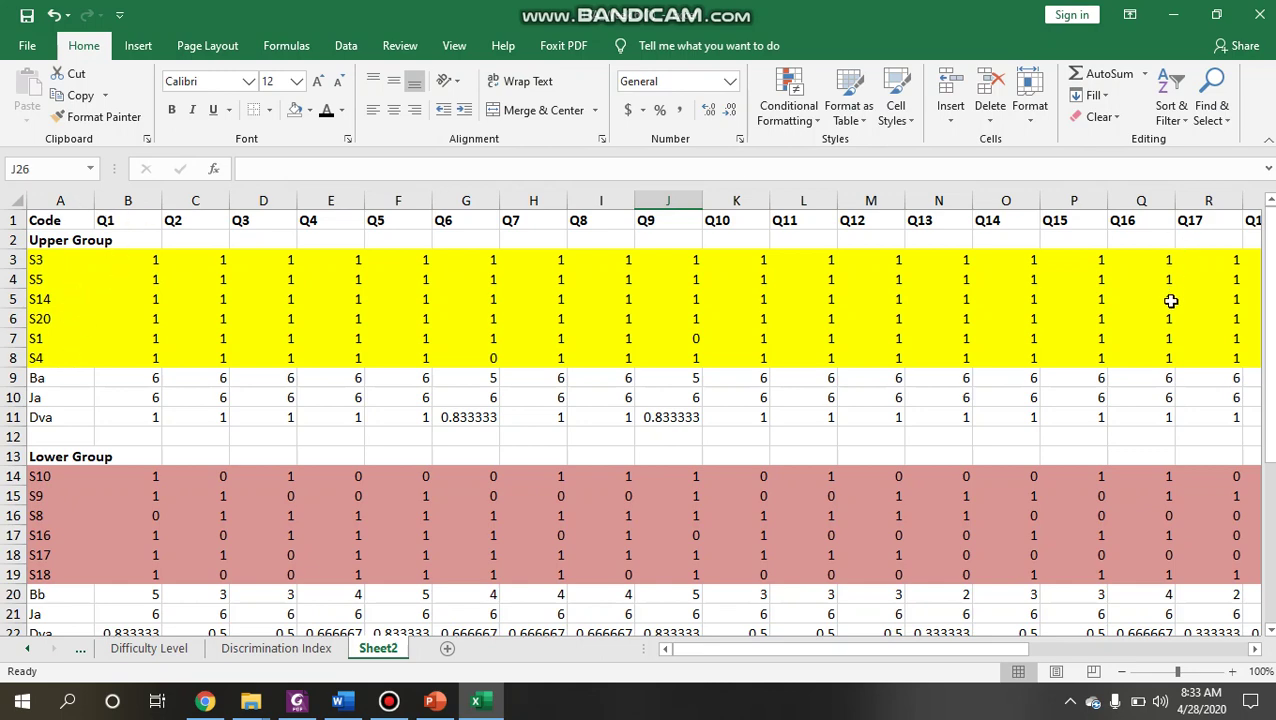
pyautogui.hscroll(2, 1139, 319)
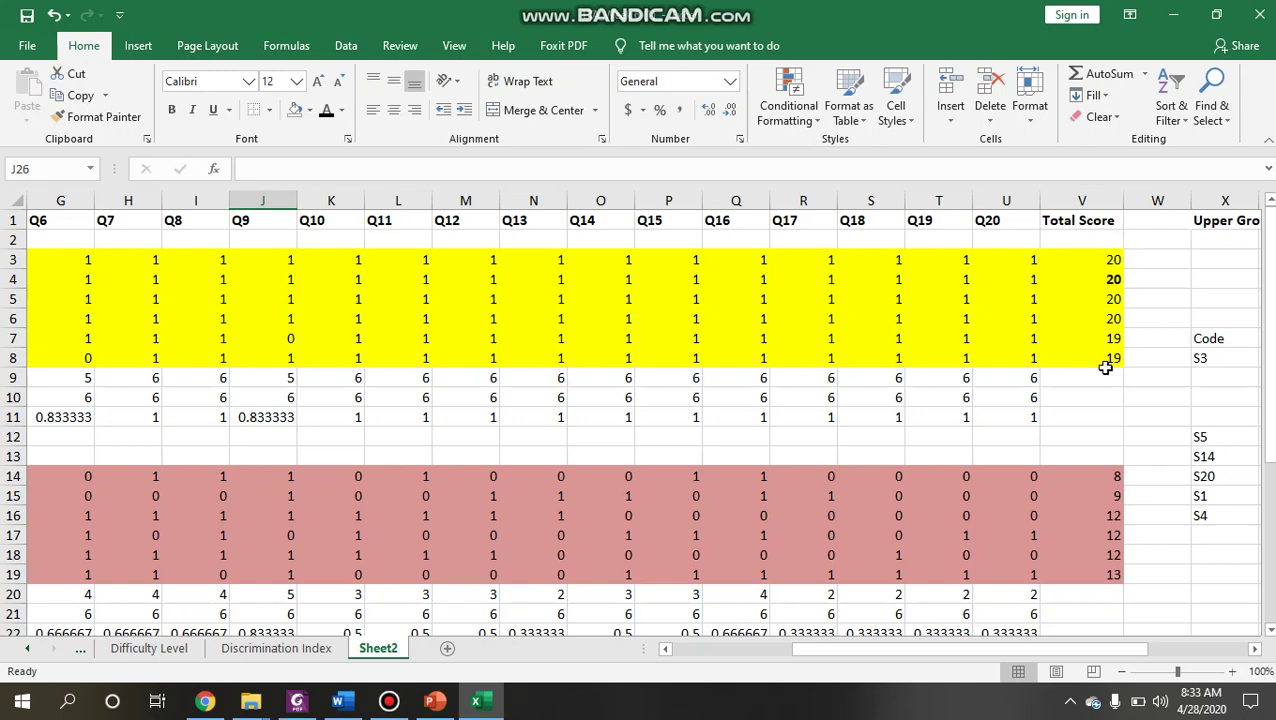
pyautogui.hscroll(-2, 470, 302)
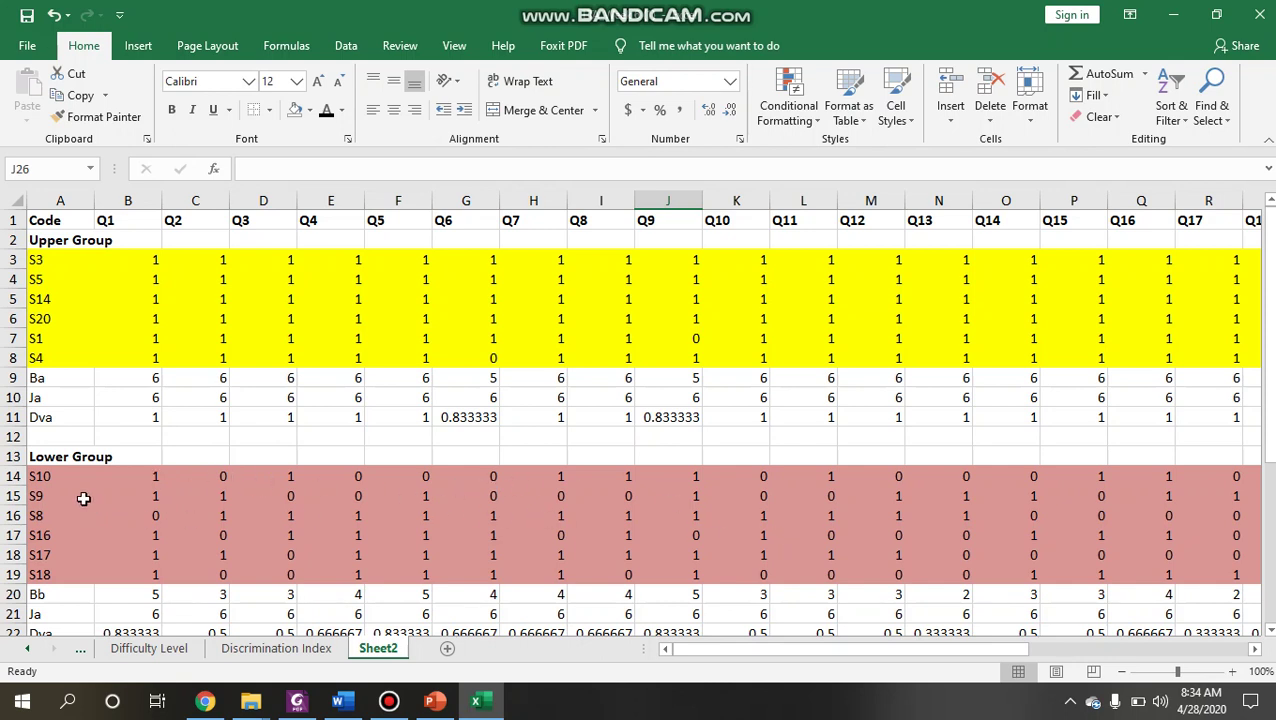
pyautogui.hscroll(4, 583, 547)
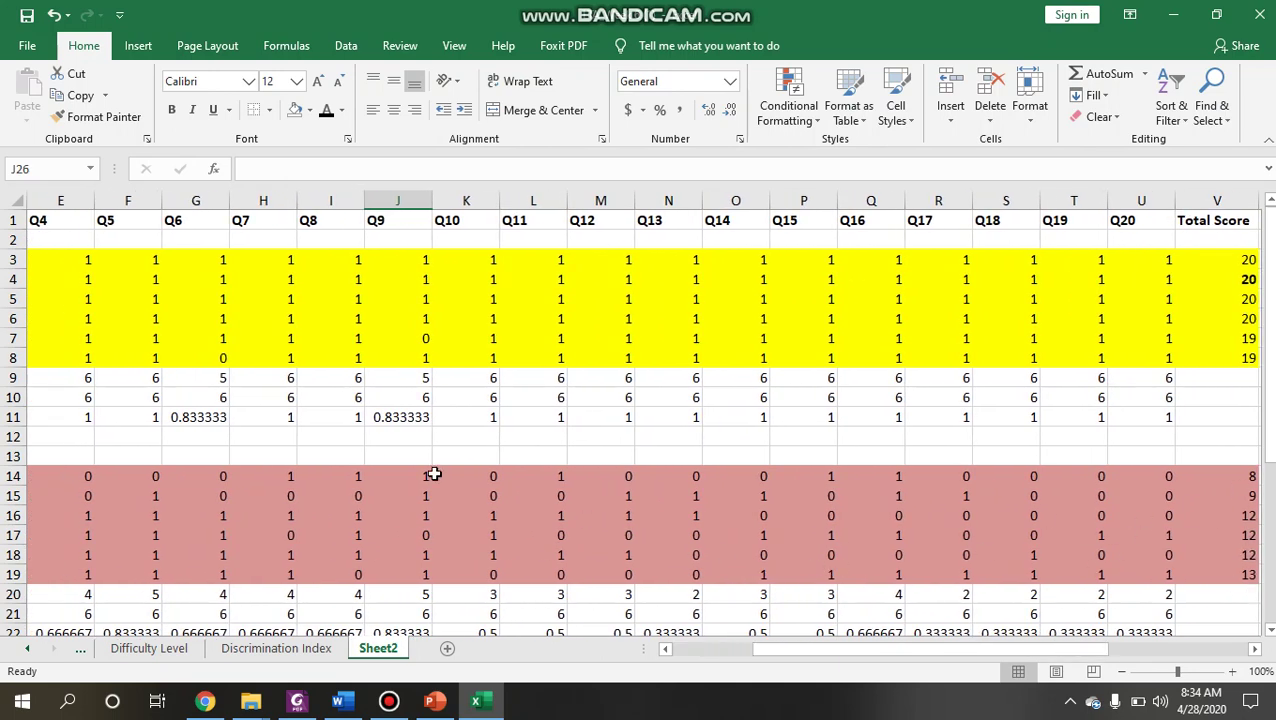
pyautogui.hscroll(-4, 434, 472)
pyautogui.scroll(-1, 434, 472)
pyautogui.scroll(1, 434, 472)
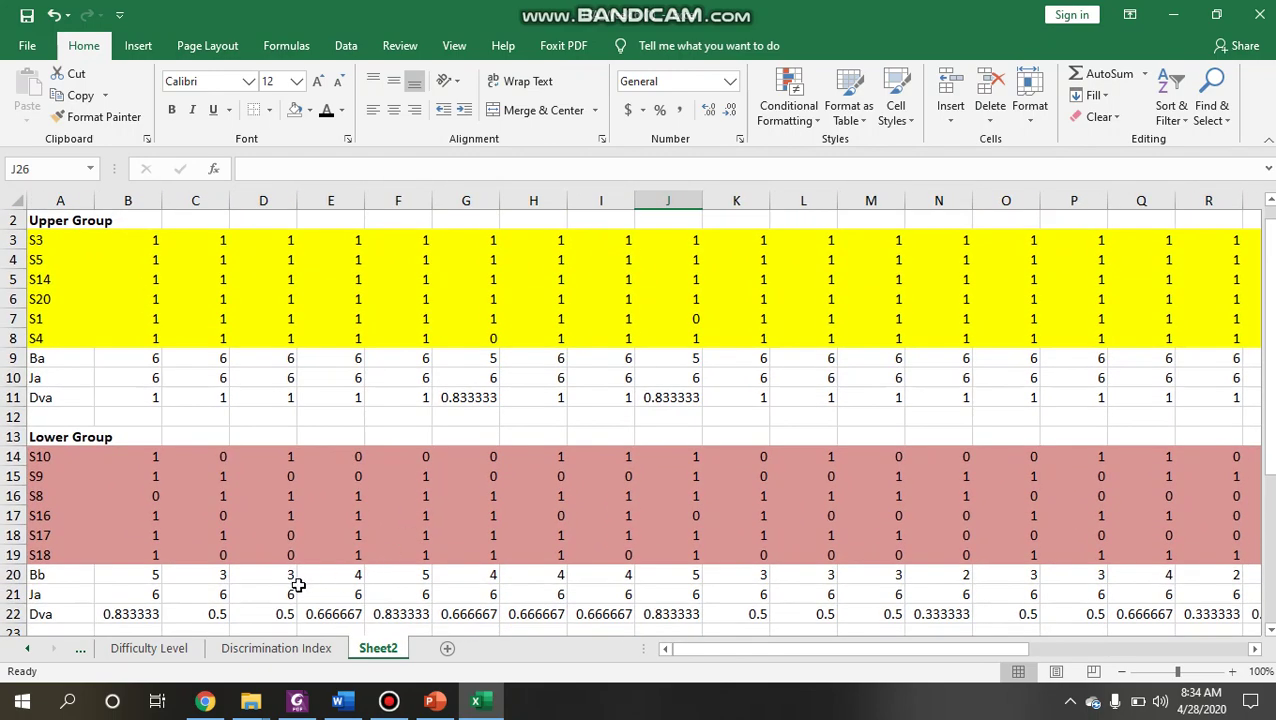
# Step: Go to Sheet2 and inspect Q1's Ba sum formula beside the Ba label
pyautogui.click(195, 651)
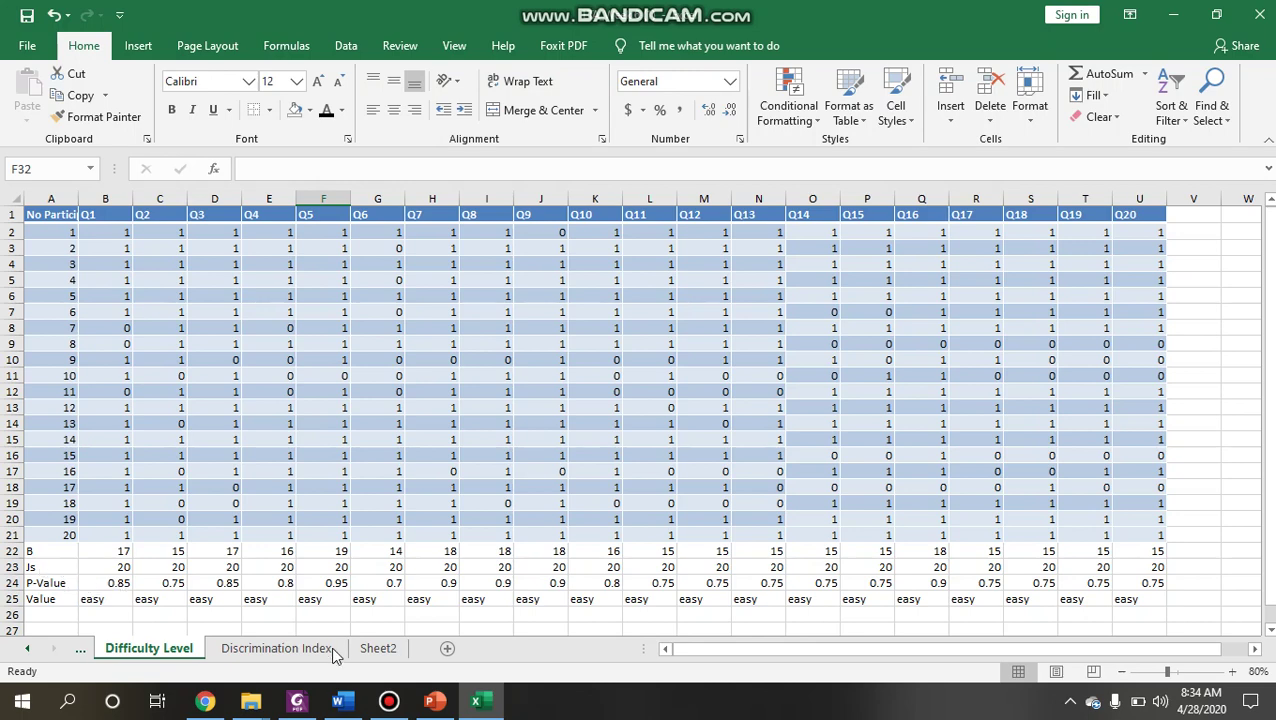
pyautogui.click(378, 648)
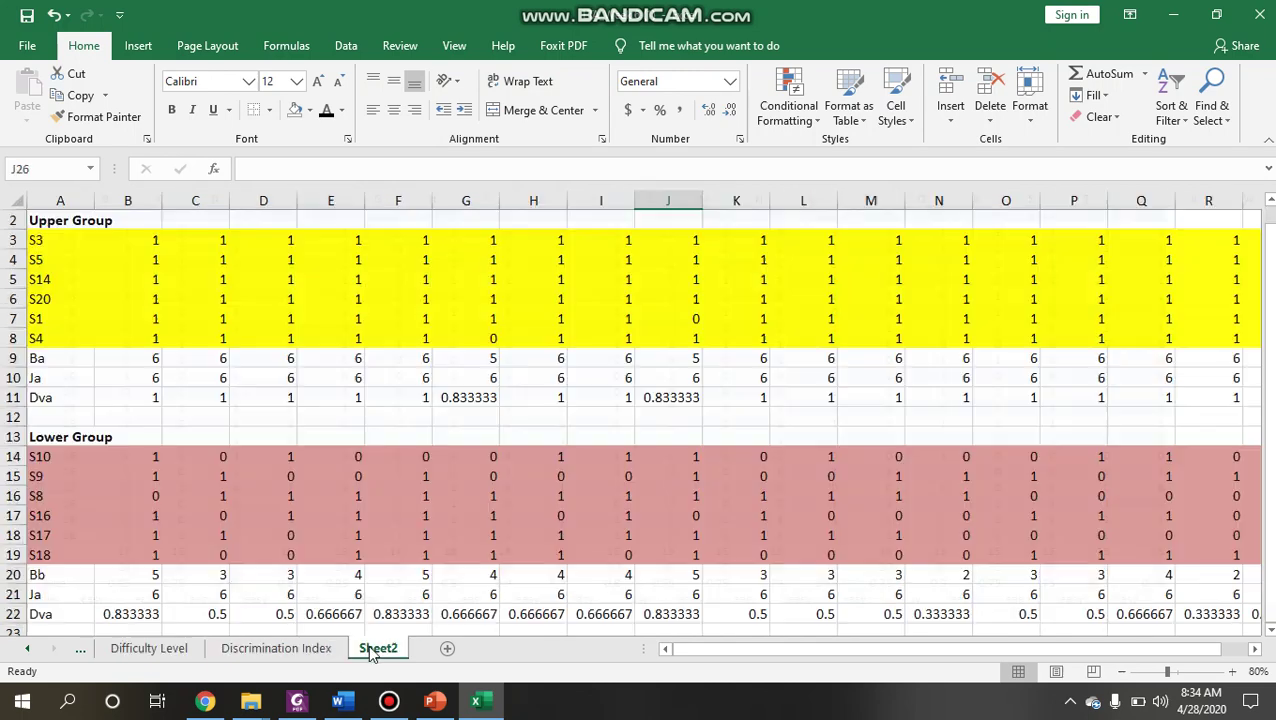
pyautogui.click(68, 368)
pyautogui.press('Up')
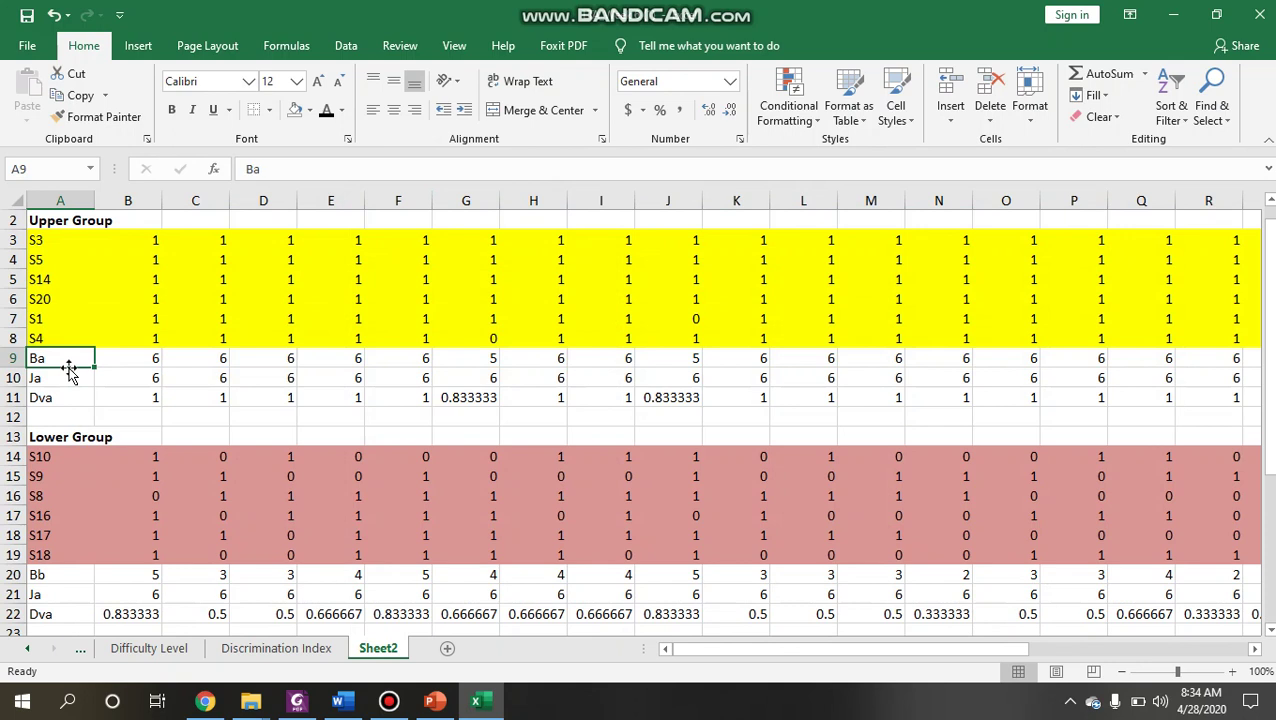
pyautogui.press('Right')
pyautogui.press('Left')
# Step: Check Q1's Ja count, then move to the Dva row label
pyautogui.click(70, 374)
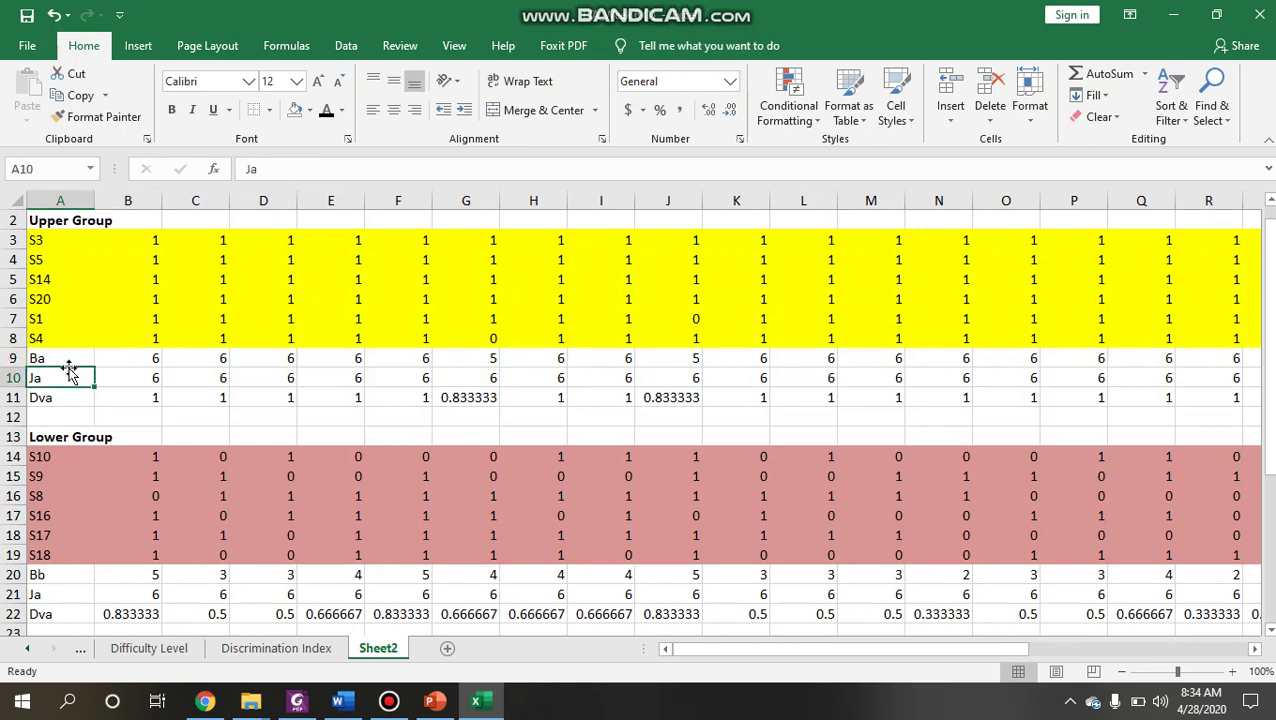
pyautogui.press('Right')
pyautogui.press('Left')
pyautogui.press('Down')
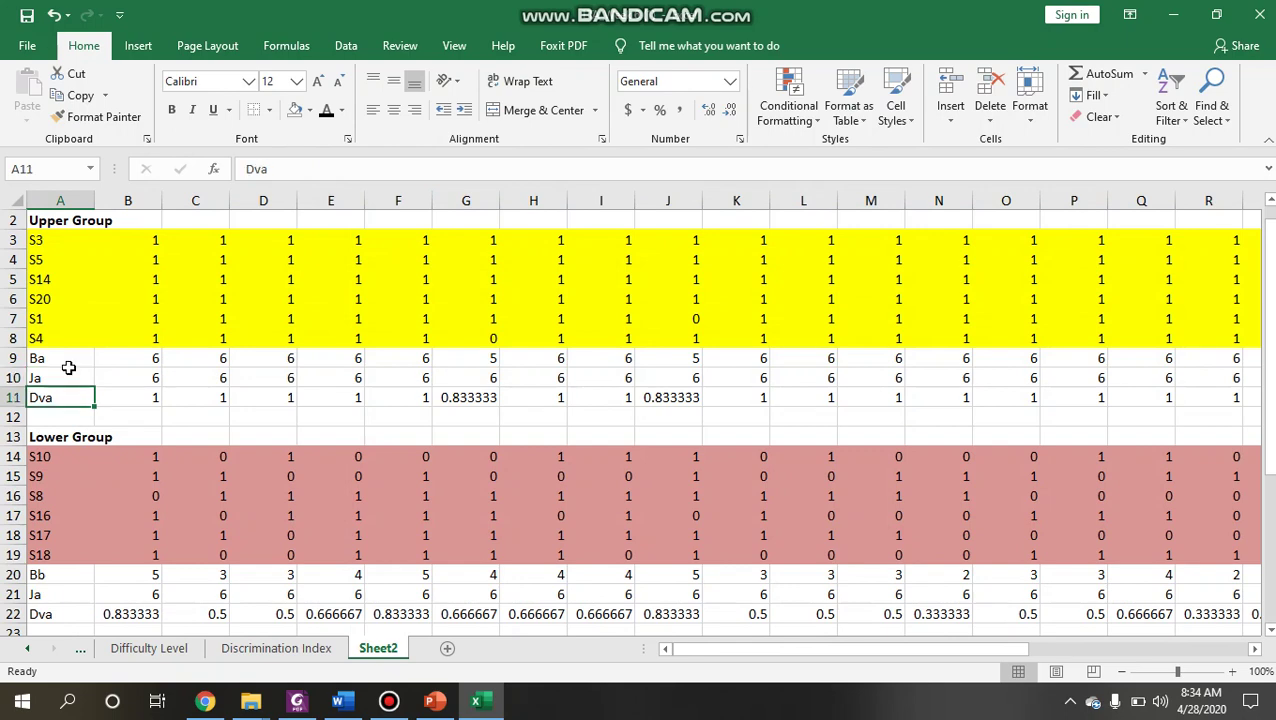
# Step: Rename the upper group's Dva label in A11 to DVa
pyautogui.click(258, 168)
pyautogui.press('BackSpace')
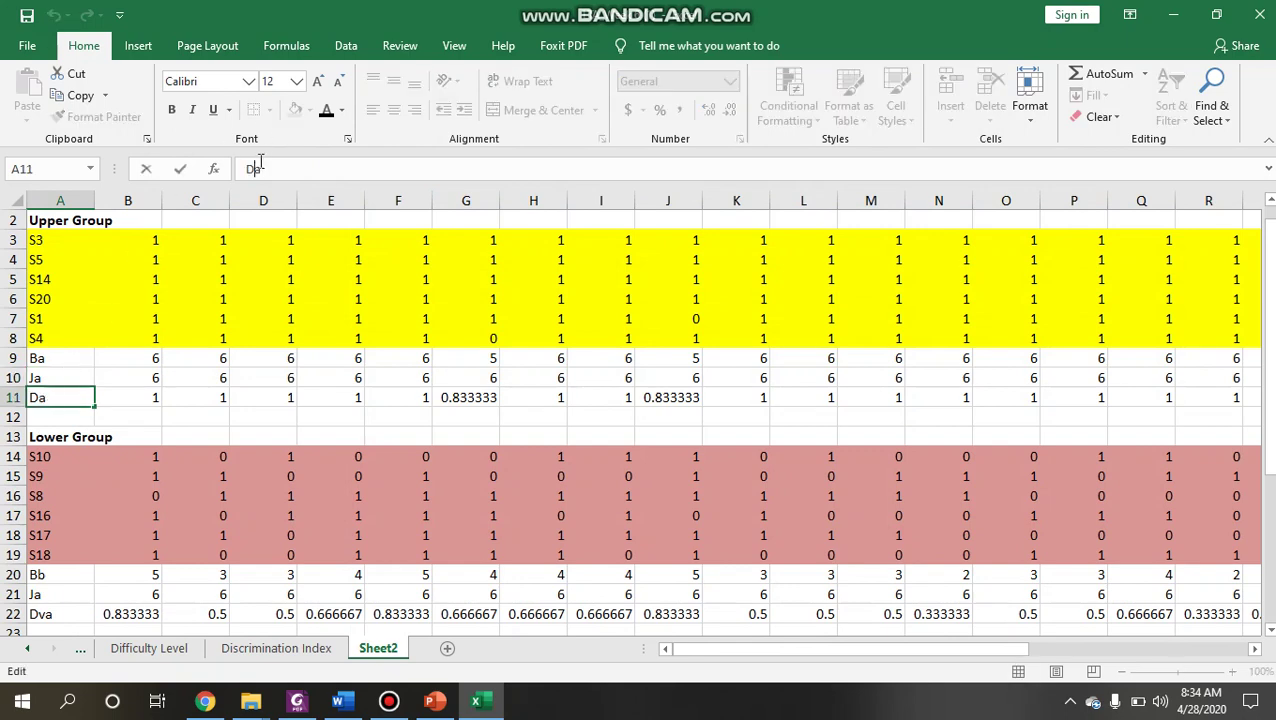
pyautogui.write('V')
pyautogui.press('Return')
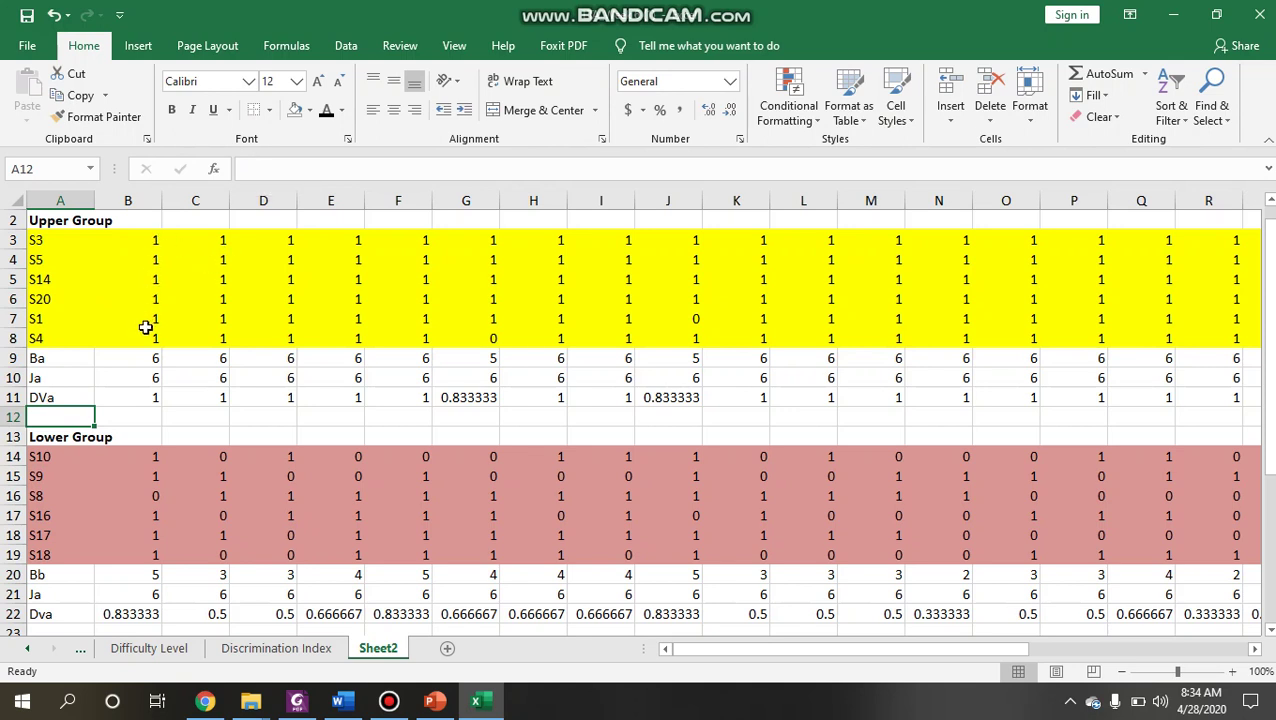
# Step: Review Q1's Ba sum, Ja count and DVa ratio formulas in B9:B11
pyautogui.click(148, 359)
pyautogui.press('Down')
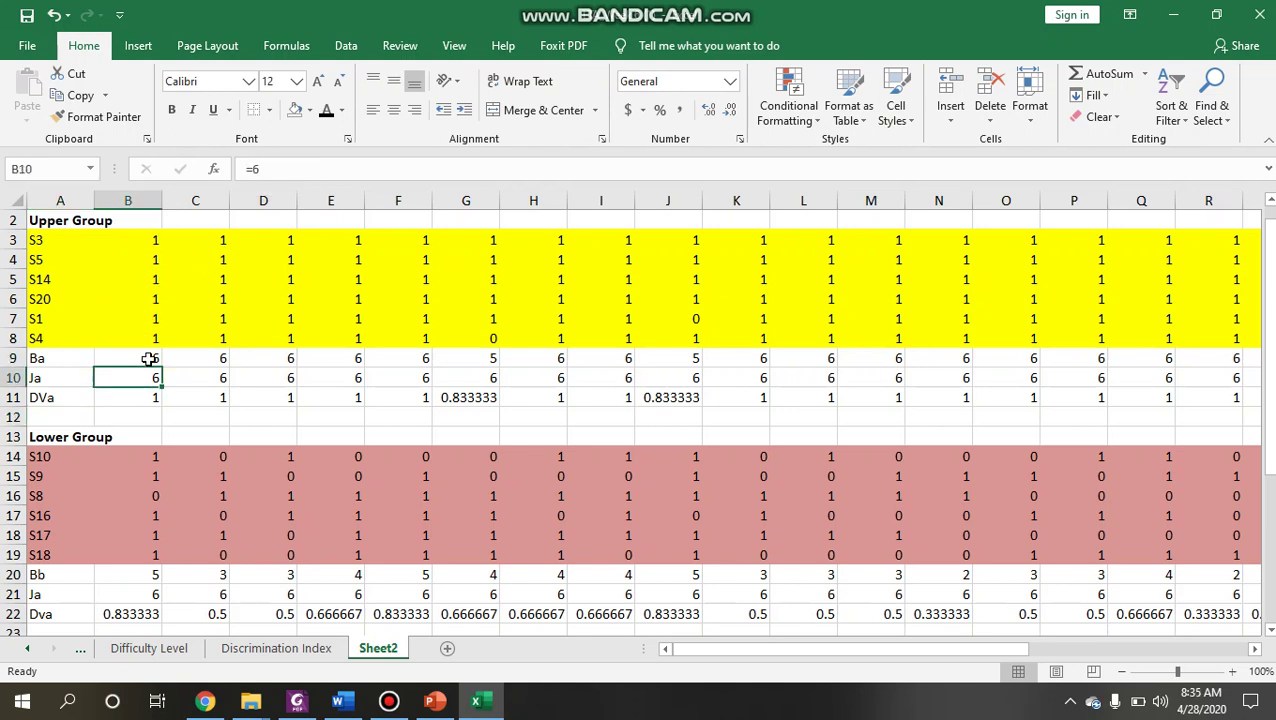
pyautogui.click(148, 359)
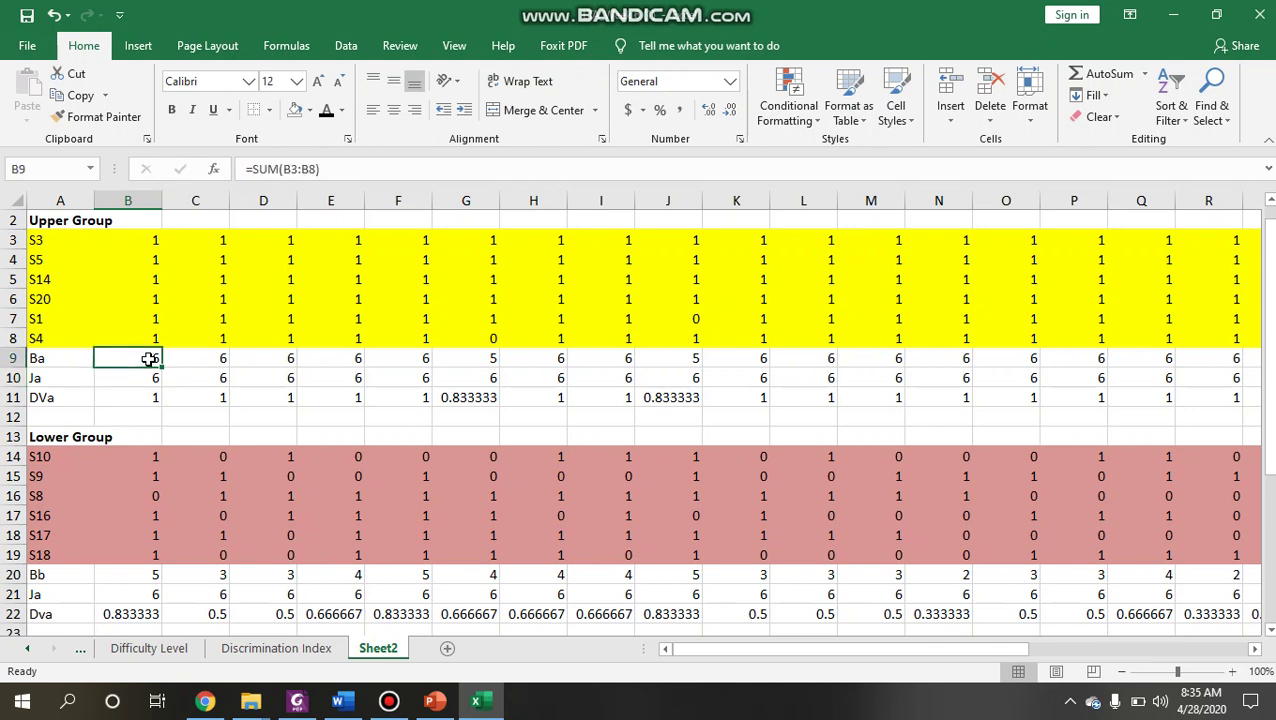
pyautogui.press('Down')
pyautogui.press('Down')
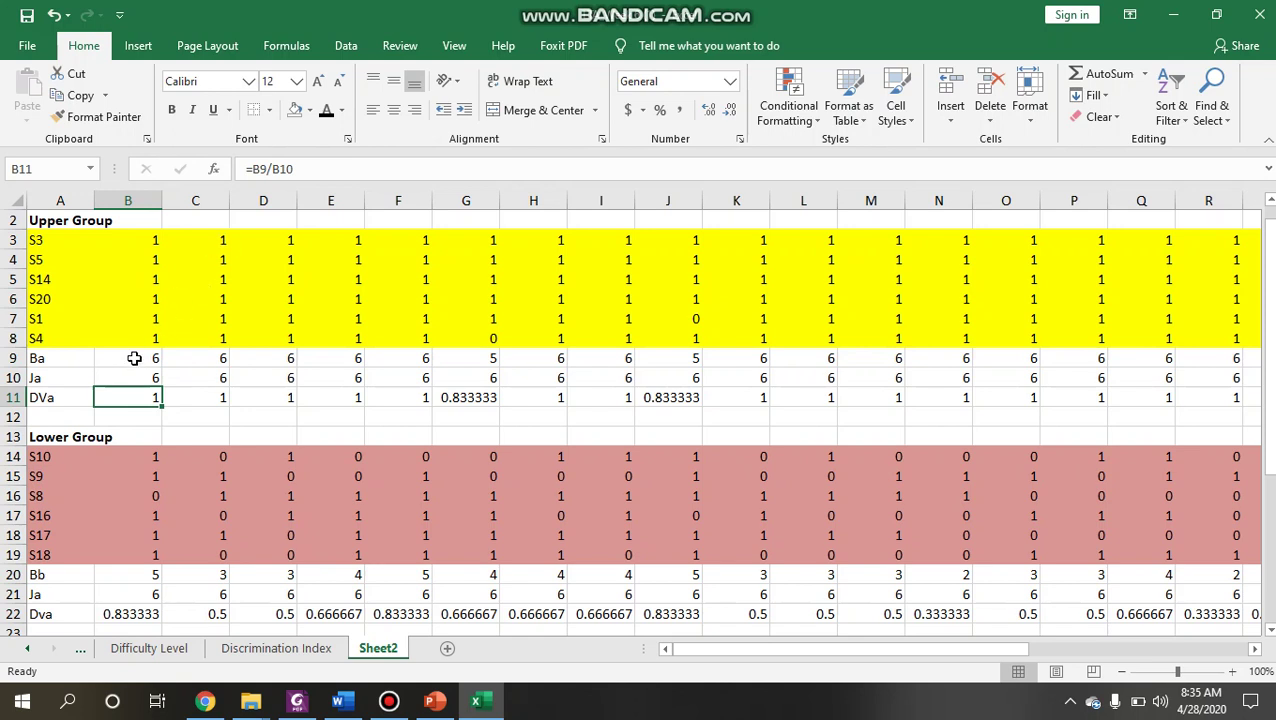
pyautogui.click(134, 358)
pyautogui.press('Down')
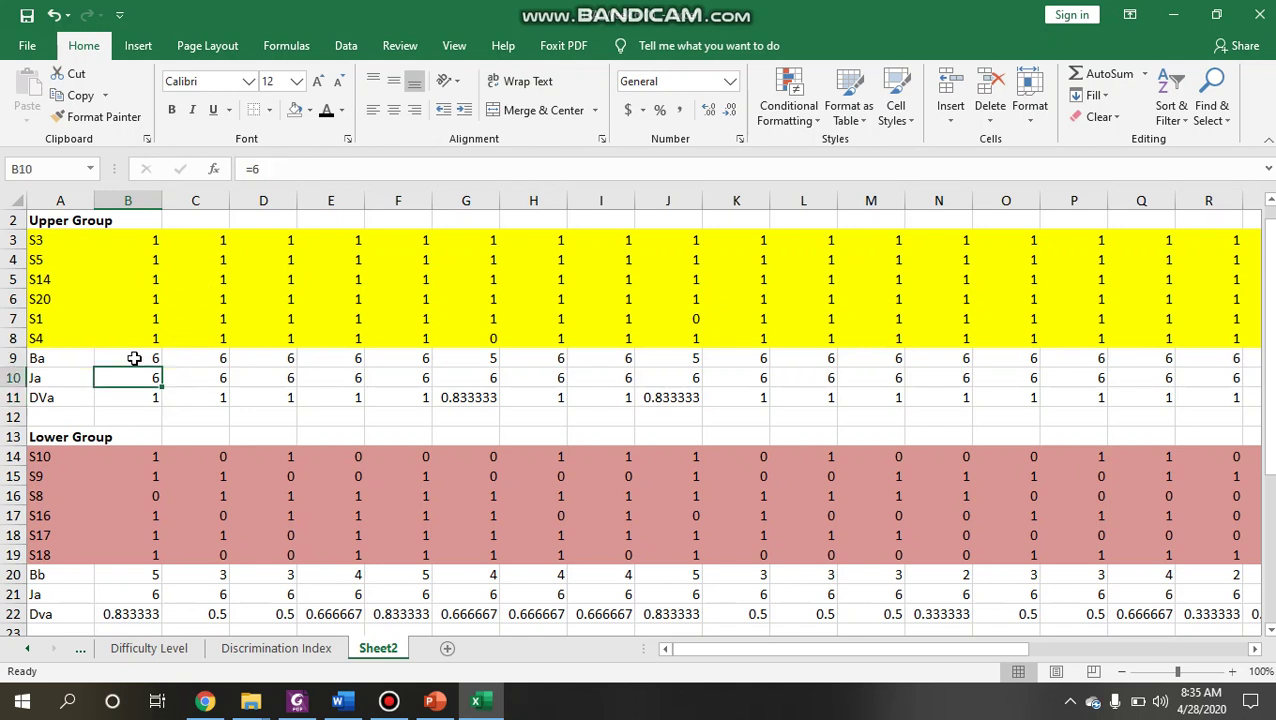
pyautogui.press('Down')
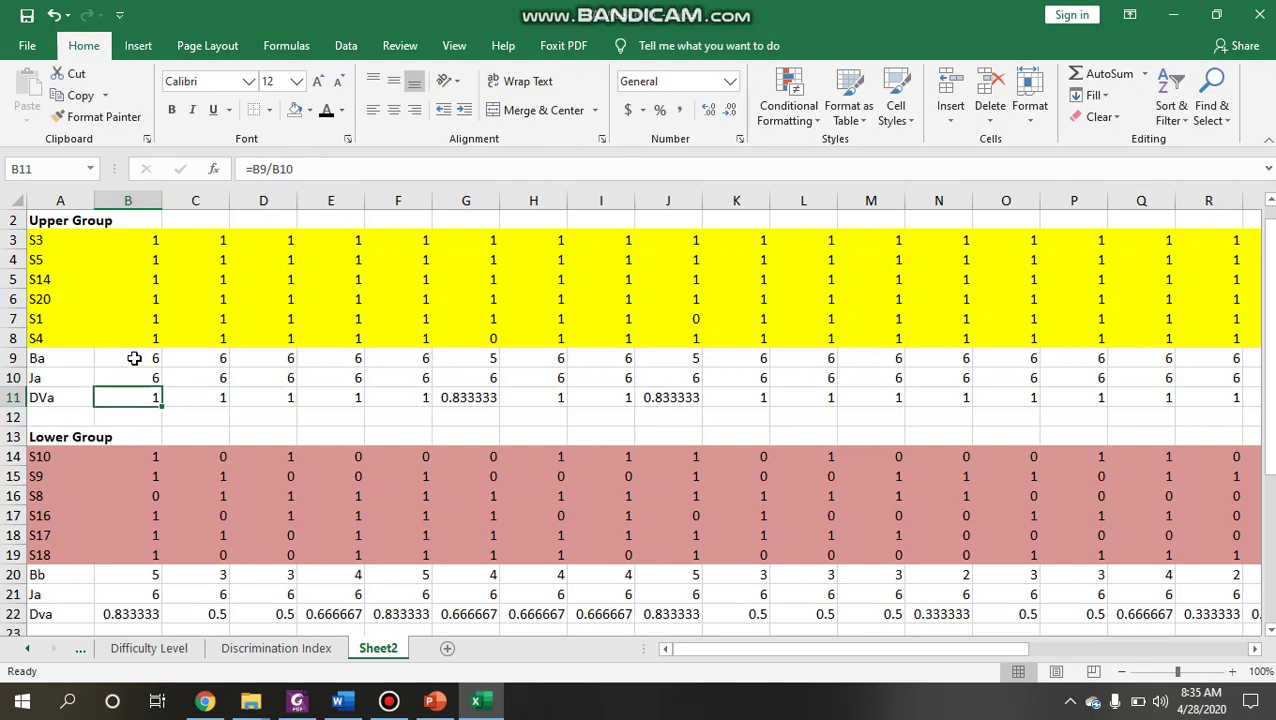
pyautogui.scroll(1, 134, 358)
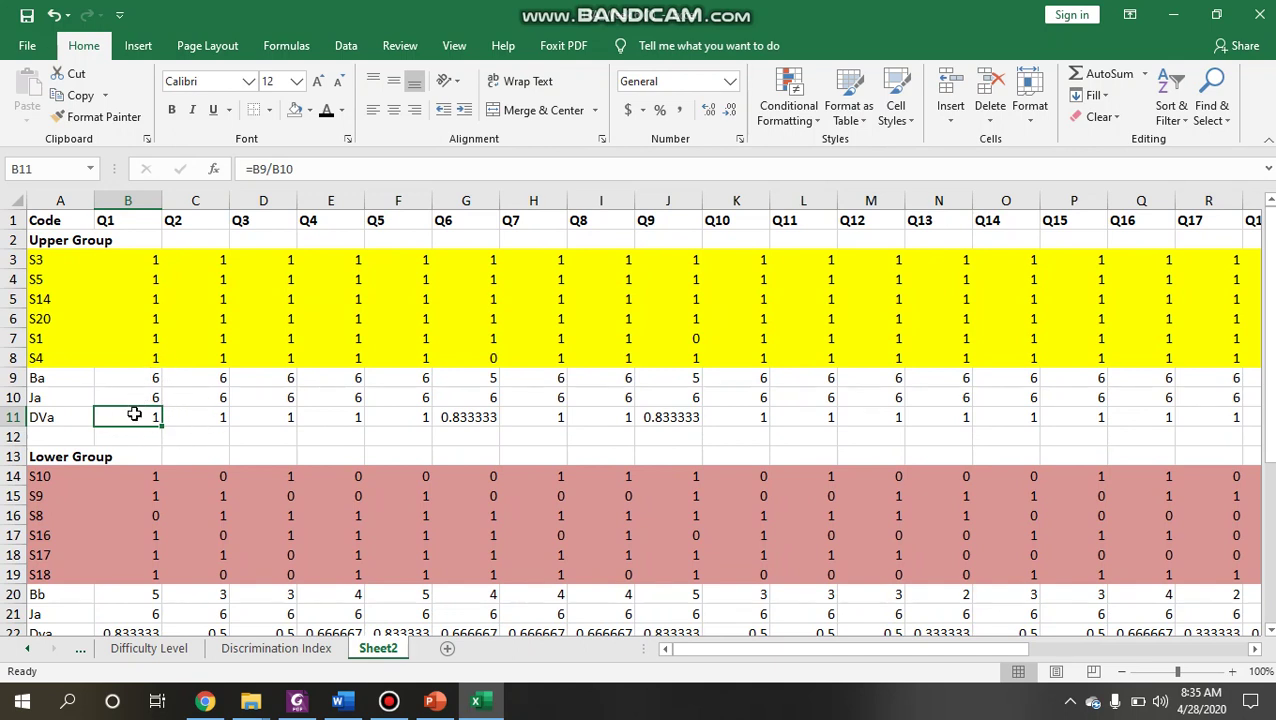
pyautogui.click(153, 381)
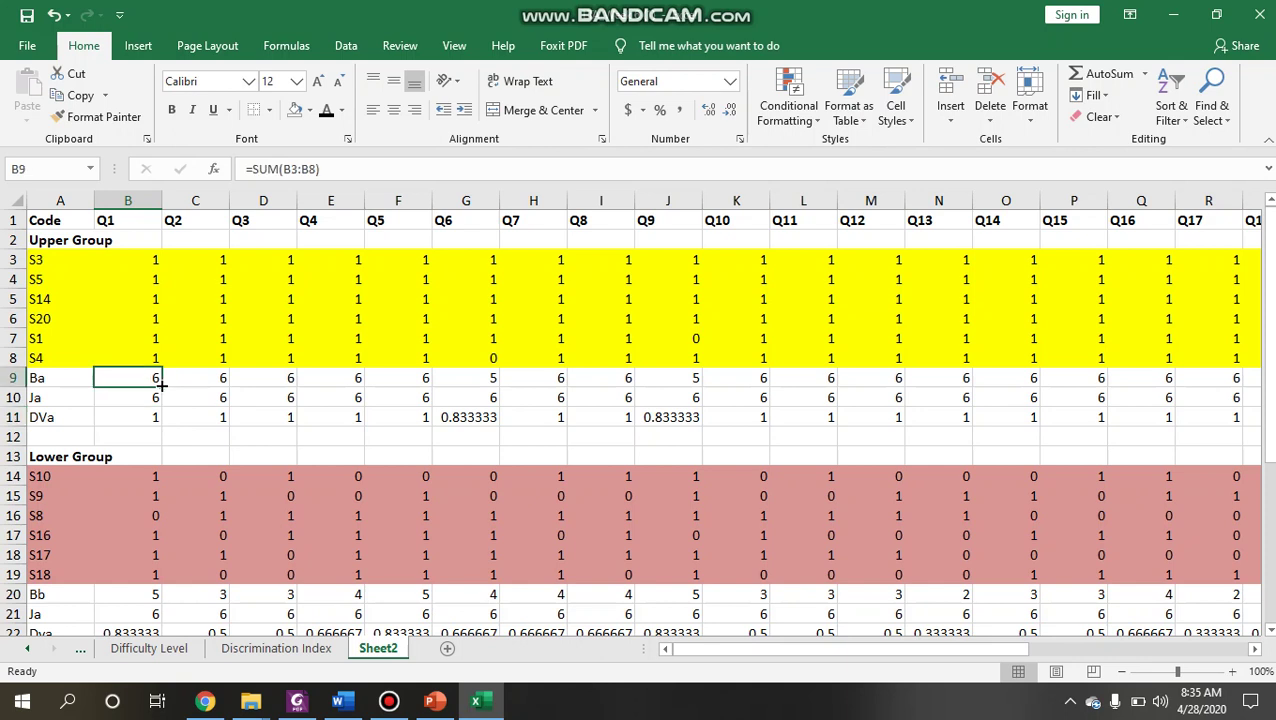
pyautogui.click(158, 390)
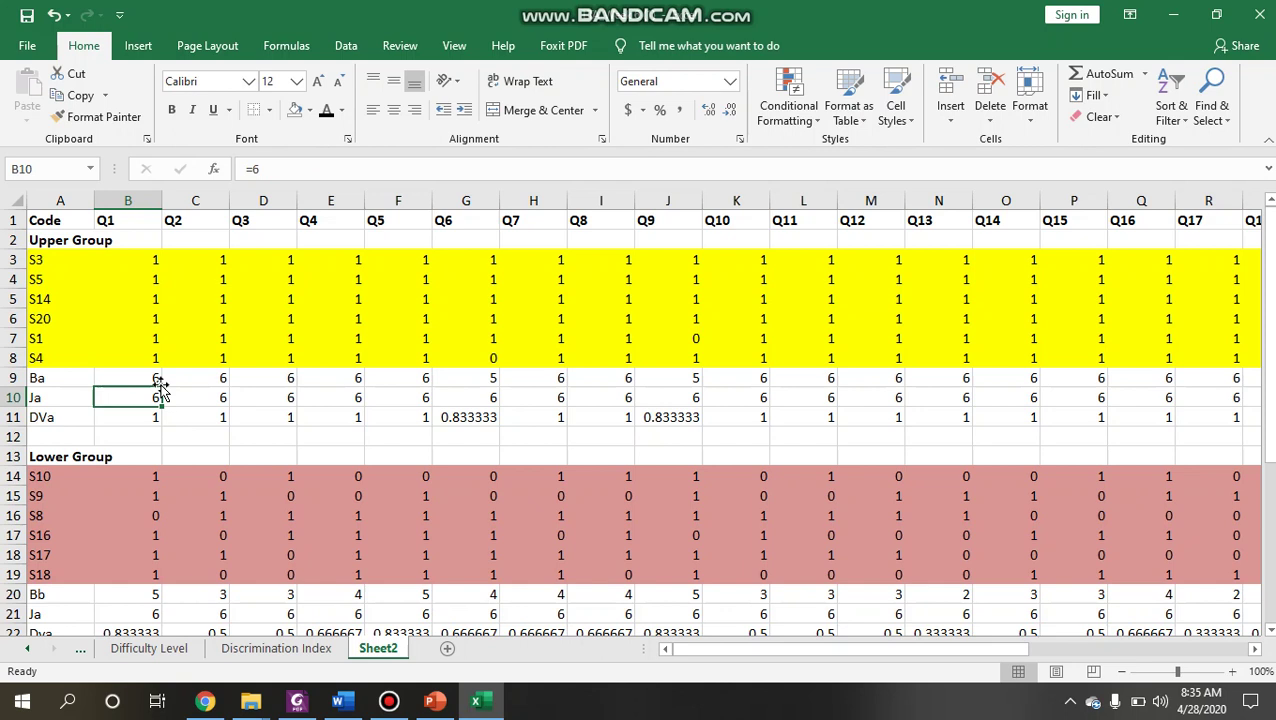
pyautogui.press('Down')
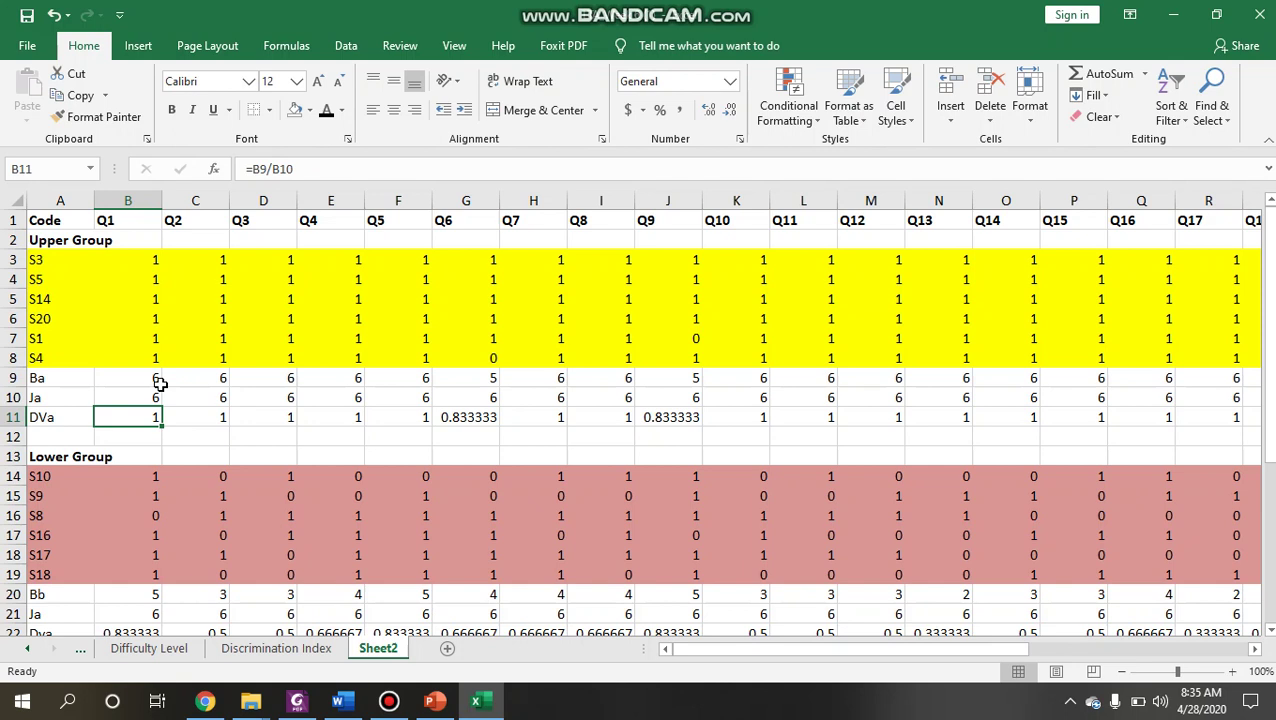
# Step: Check the DVa values across row 11, including Q6's 0.833333 and Q12's formula
pyautogui.press('Right')
pyautogui.press('Right')
pyautogui.press('Right')
pyautogui.press('Right')
pyautogui.press('Right')
pyautogui.press('Right')
pyautogui.press('Right')
pyautogui.press('Right')
pyautogui.press('Right')
pyautogui.press('Right')
pyautogui.press('Right')
pyautogui.press('Right')
pyautogui.press('Right')
pyautogui.press('Right')
pyautogui.press('Right')
pyautogui.press('Right')
pyautogui.press('Right')
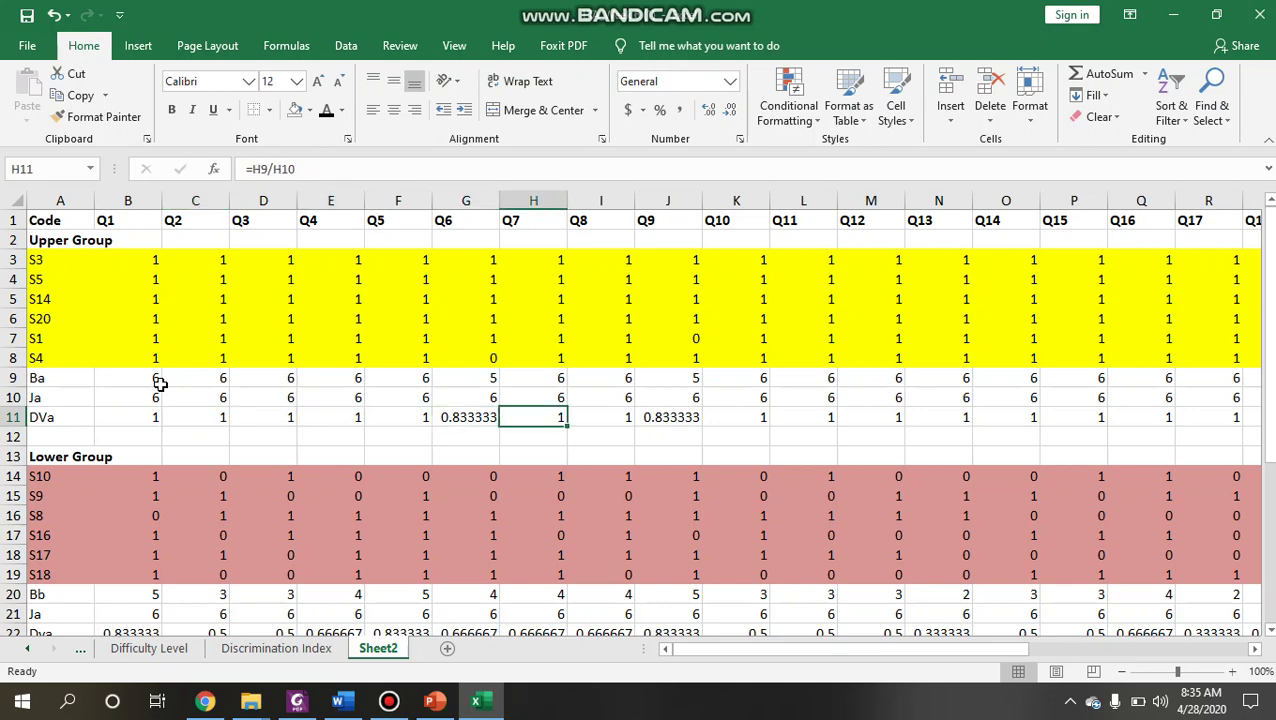
pyautogui.press('Right')
pyautogui.press('Right')
pyautogui.press('Right')
pyautogui.press('Right')
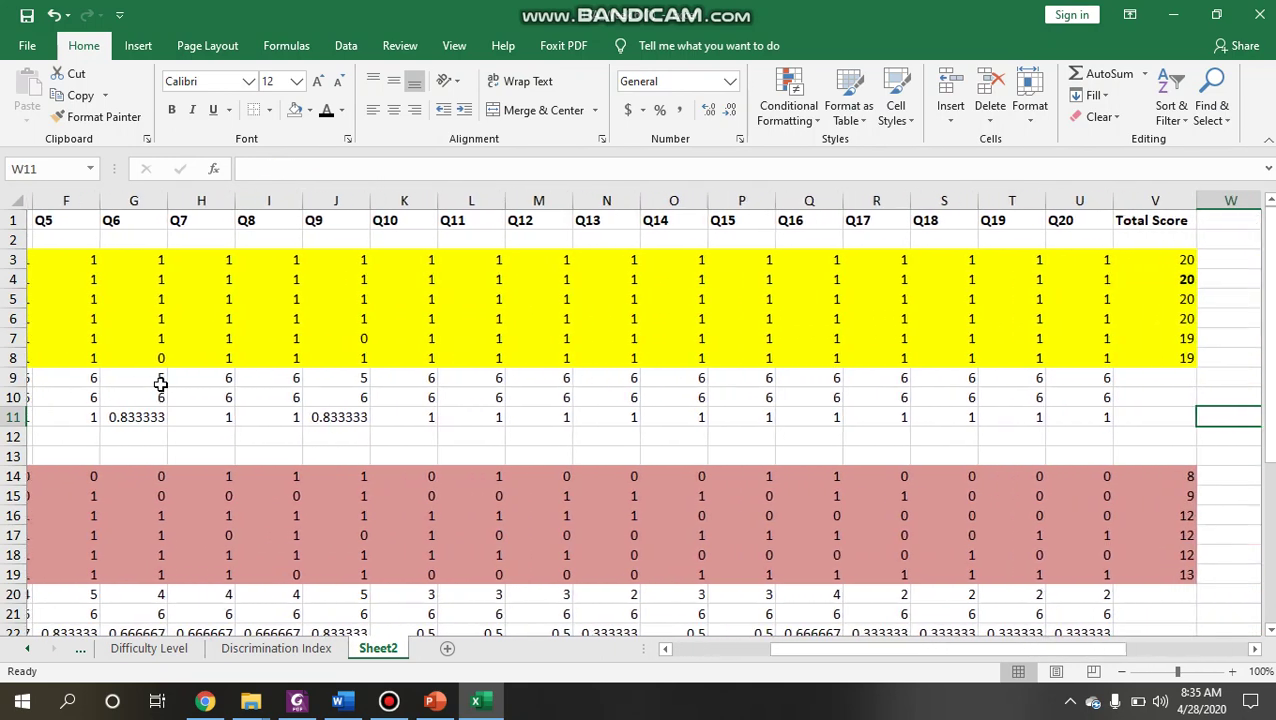
pyautogui.press('Left')
pyautogui.press('Left')
pyautogui.press('Left')
pyautogui.press('Left')
pyautogui.press('Left')
pyautogui.press('Left')
pyautogui.press('Left')
pyautogui.press('Home')
pyautogui.press('Right')
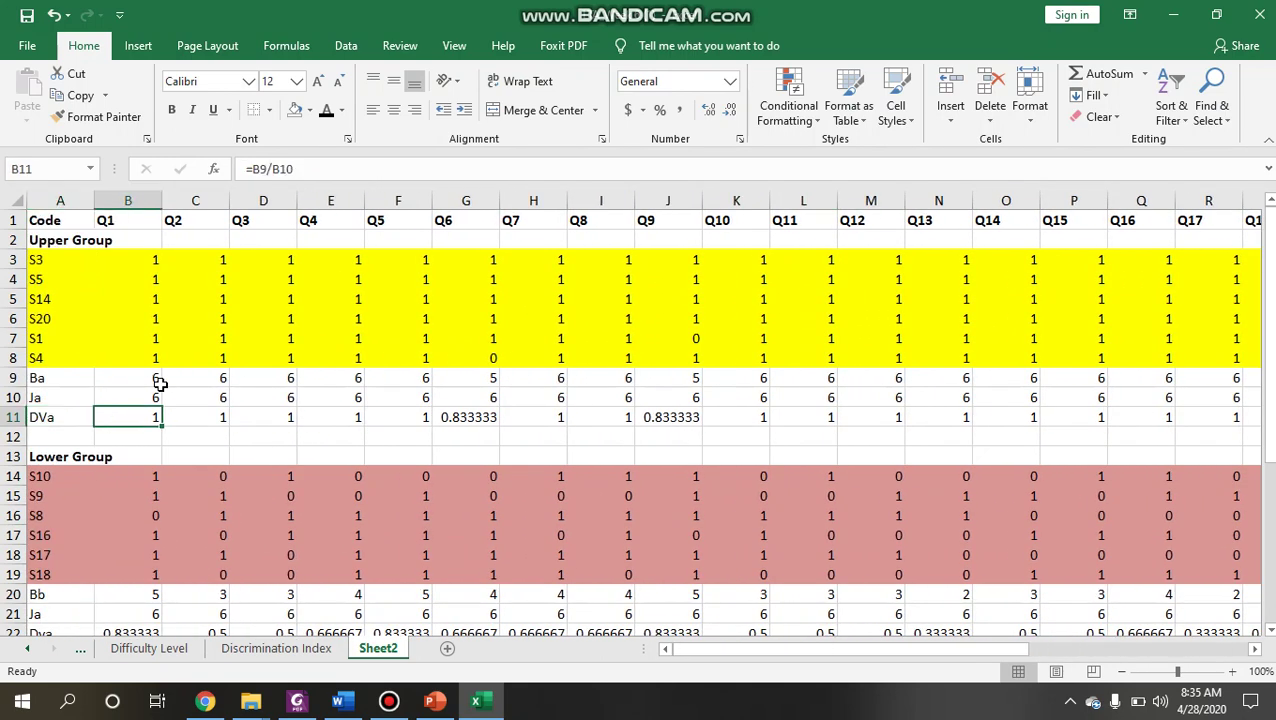
pyautogui.press('Right')
pyautogui.press('Right')
pyautogui.press('Right')
pyautogui.press('Right')
pyautogui.press('Right')
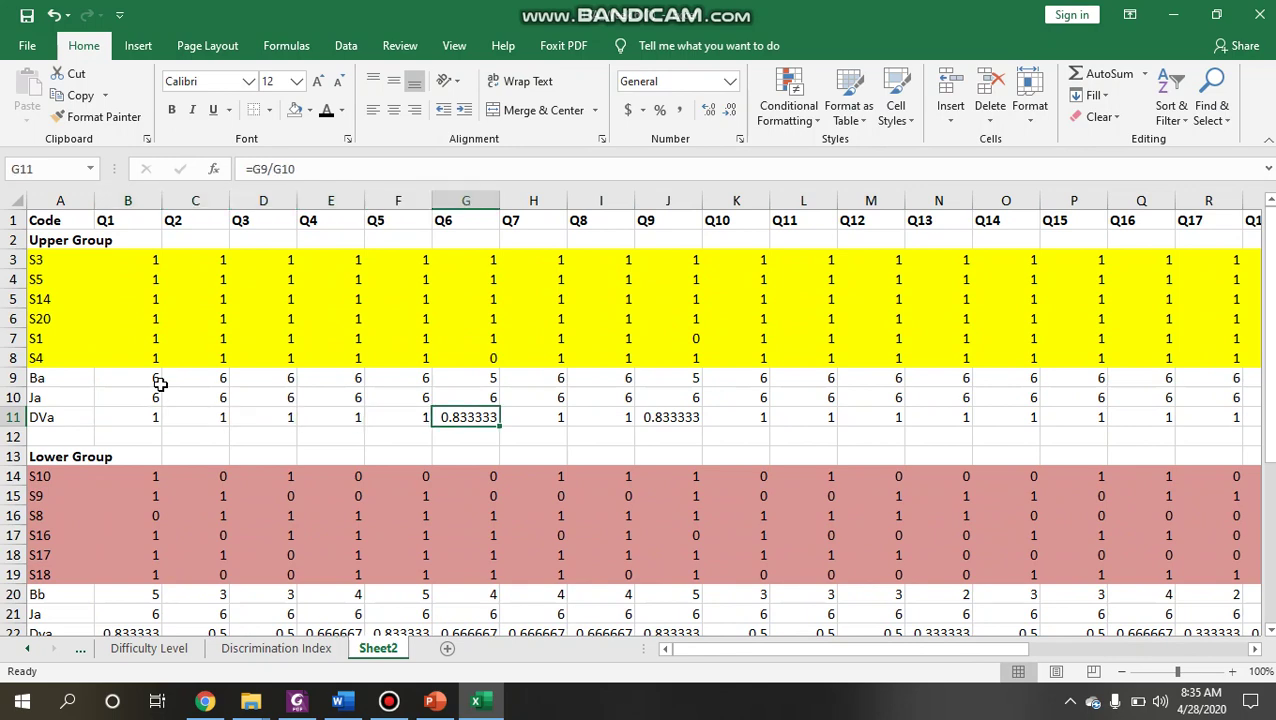
pyautogui.press('Right')
pyautogui.press('Right')
pyautogui.press('Right')
pyautogui.press('Right')
pyautogui.press('Right')
pyautogui.press('Right')
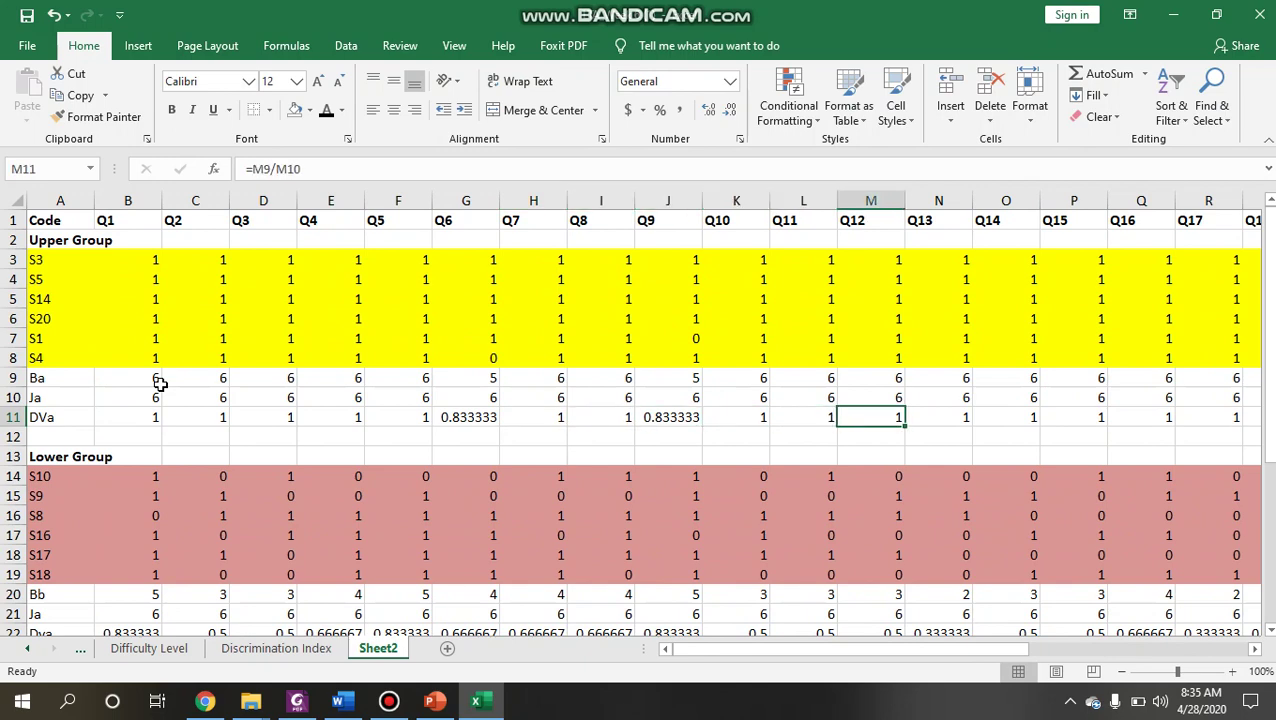
pyautogui.scroll(-2, 160, 384)
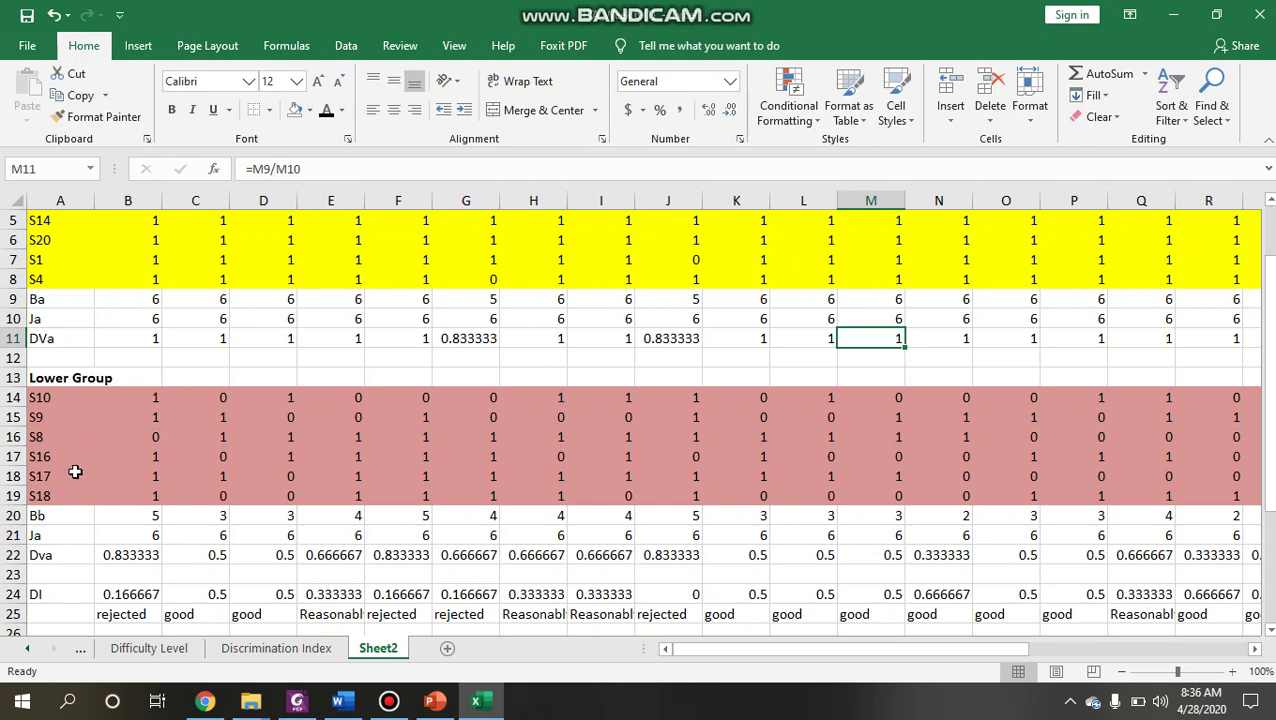
pyautogui.click(70, 516)
pyautogui.press('Right')
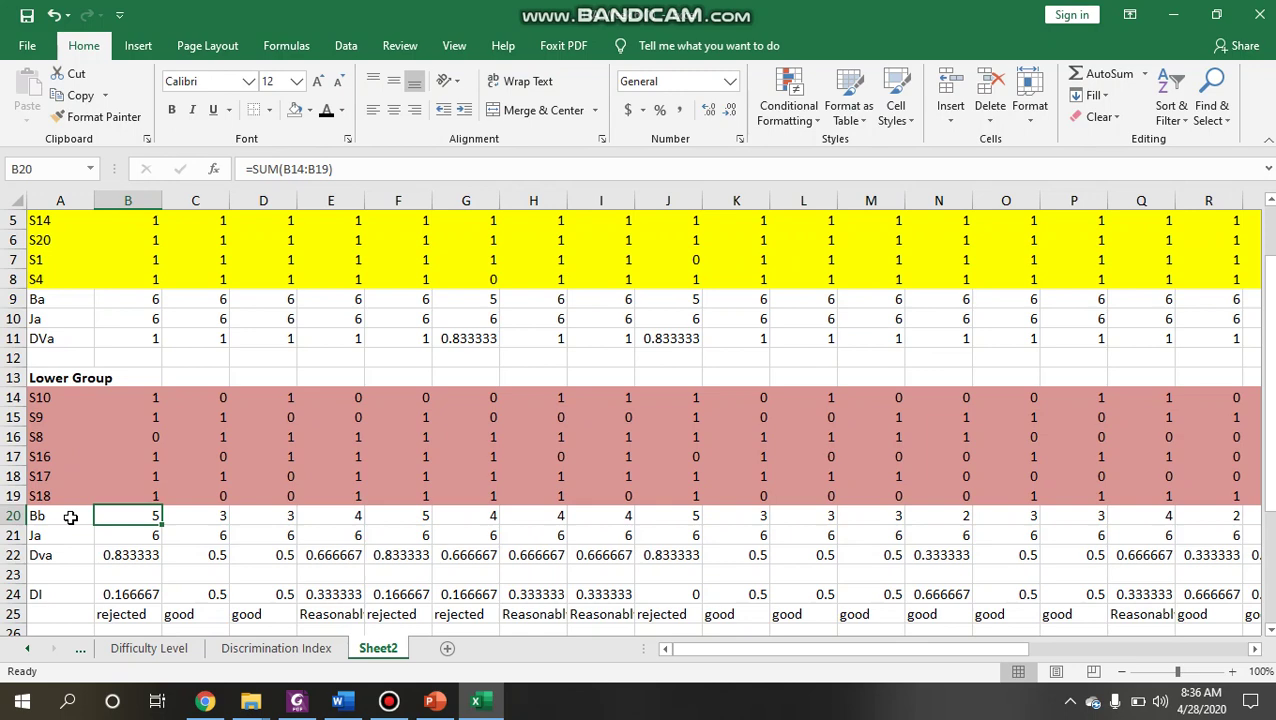
pyautogui.press('Right')
pyautogui.press('Right')
pyautogui.press('Right')
pyautogui.press('Right')
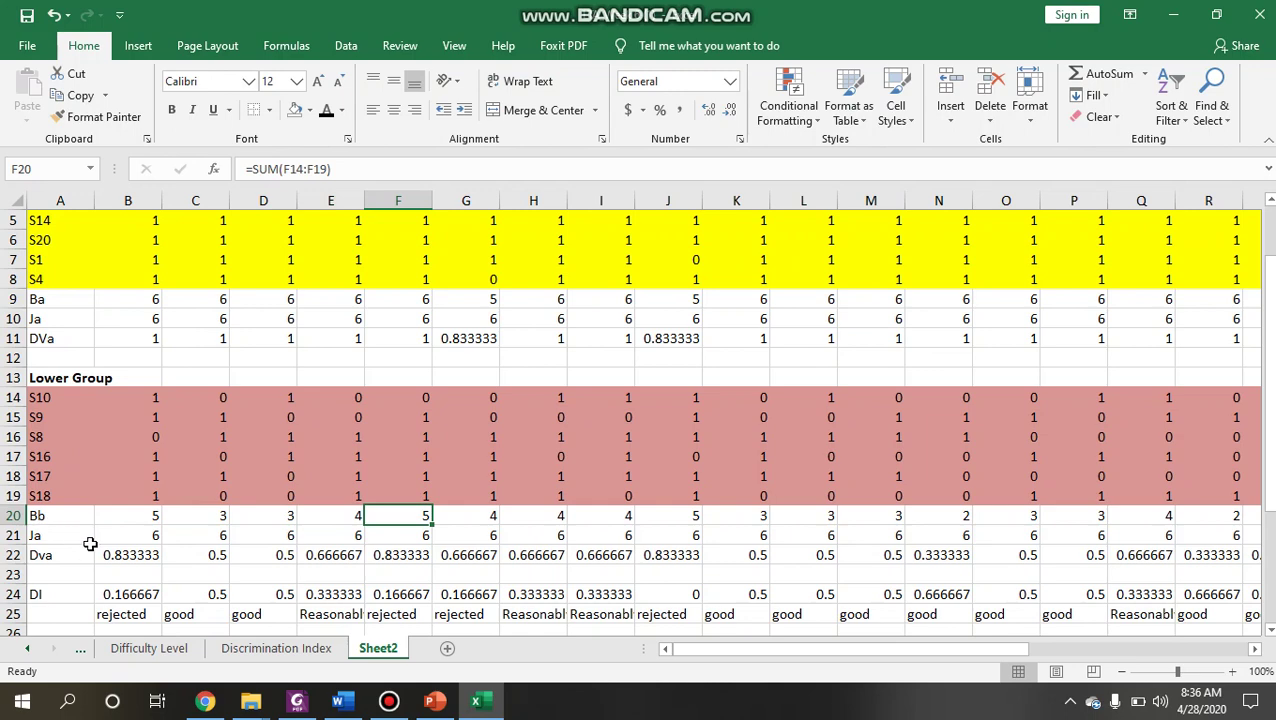
pyautogui.click(89, 540)
pyautogui.press('Right')
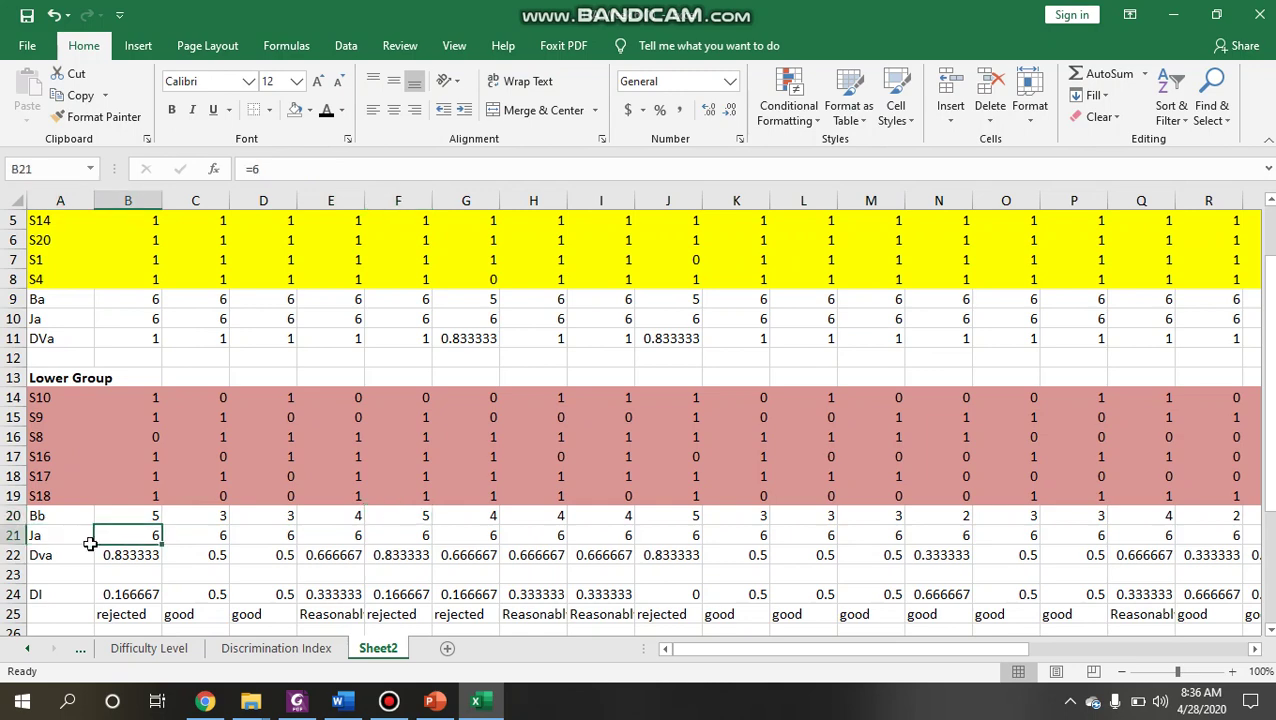
pyautogui.press('Down')
pyautogui.click(85, 552)
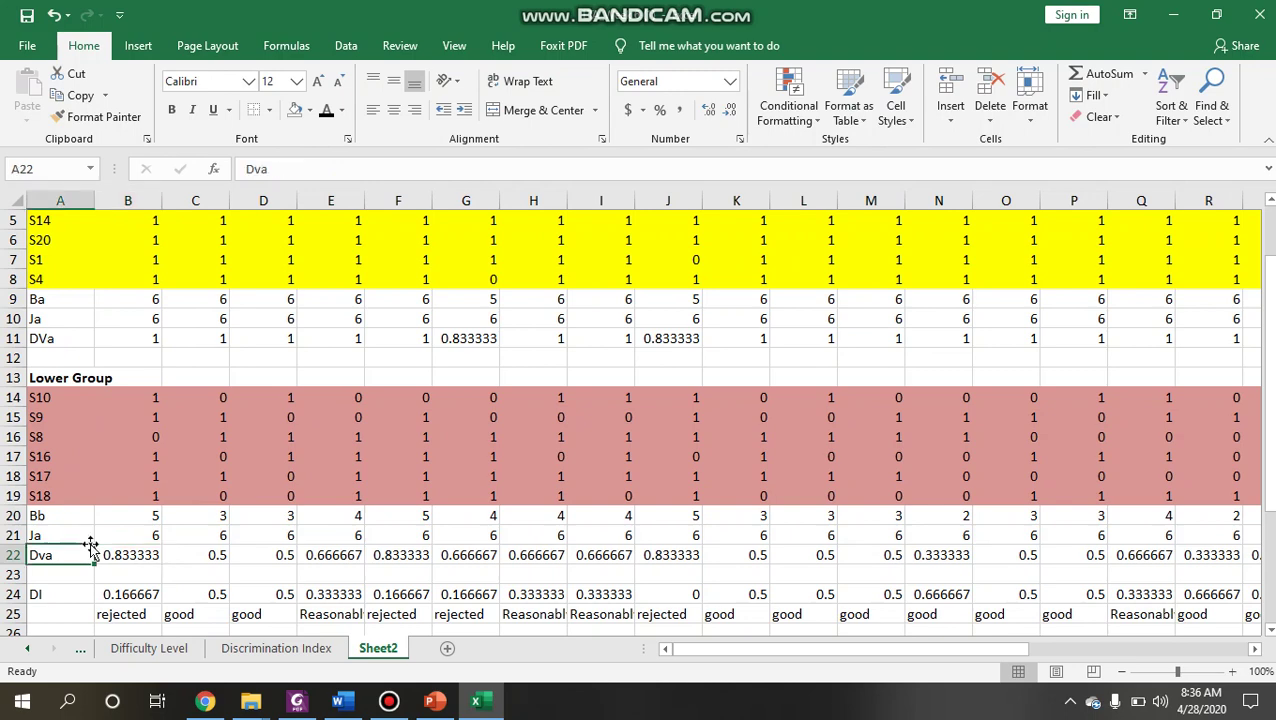
# Step: Change the lower group's Dva label in A22 to DVa
pyautogui.click(265, 170)
pyautogui.press('BackSpace')
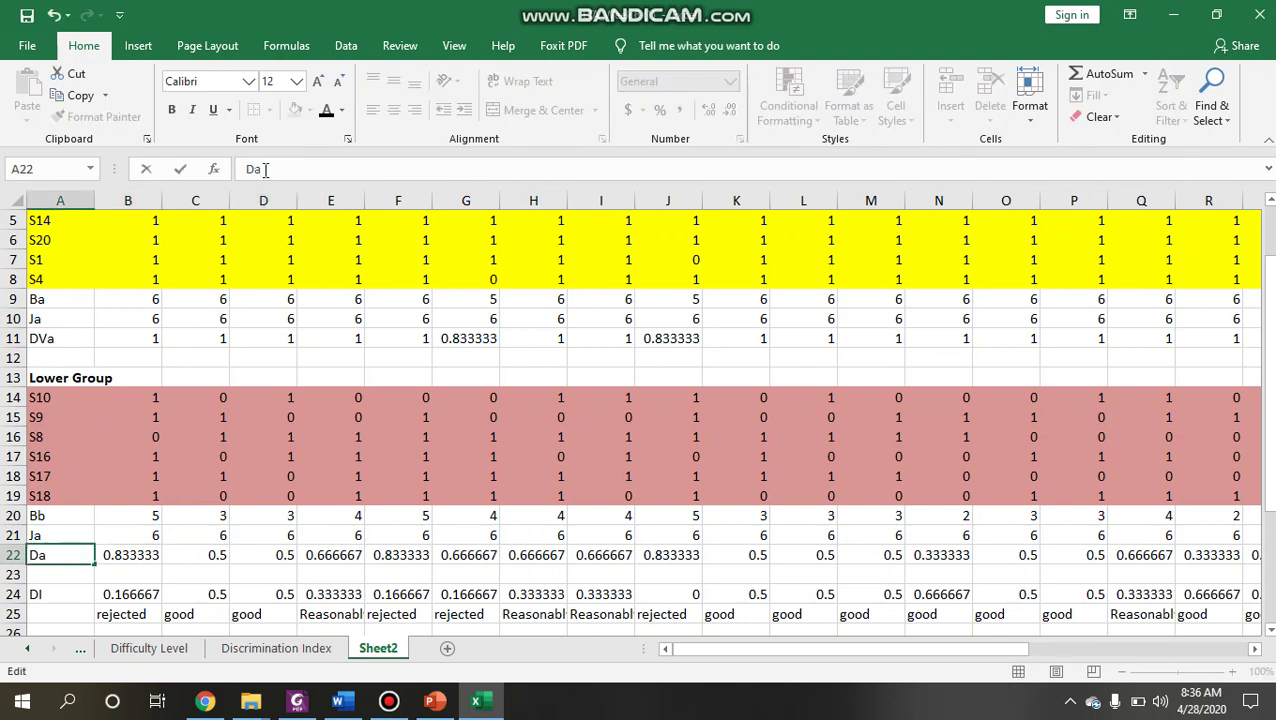
pyautogui.write('V')
pyautogui.press('Return')
# Step: Review the Bb sum, Ja value and DVa formula in B20, B21 and B22
pyautogui.press('Up')
pyautogui.press('Right')
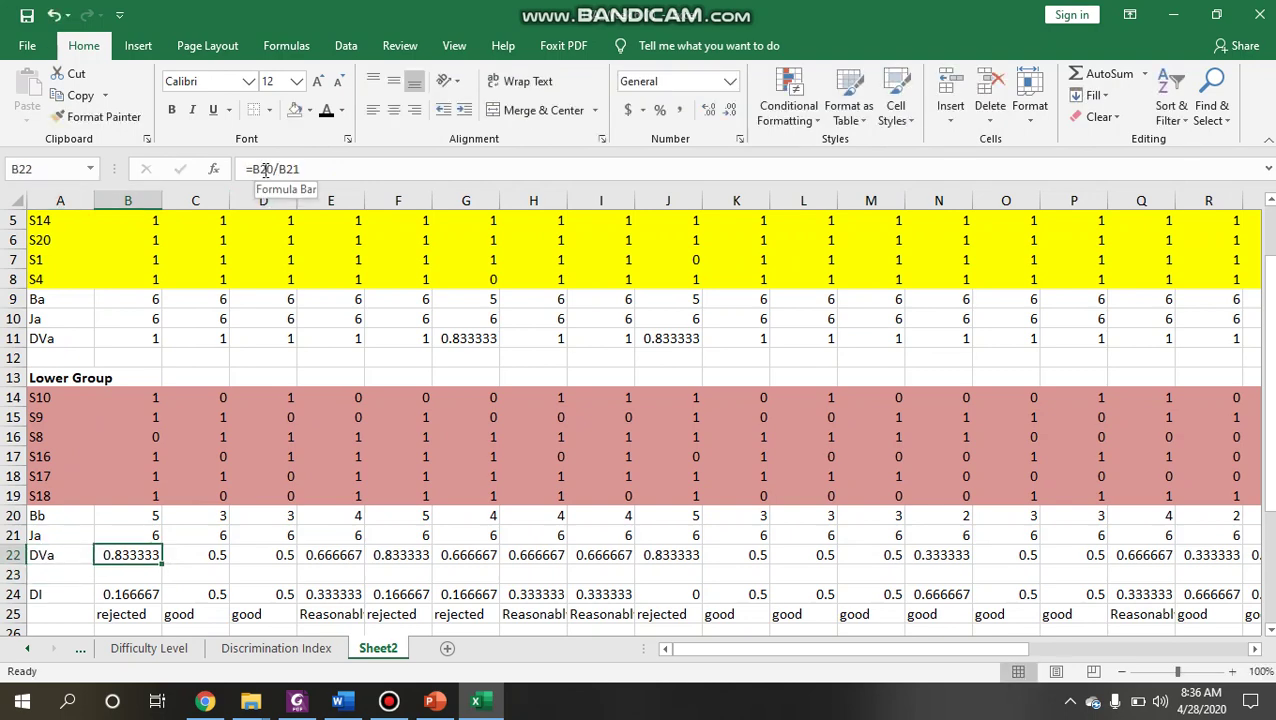
pyautogui.press('Up')
pyautogui.press('Up')
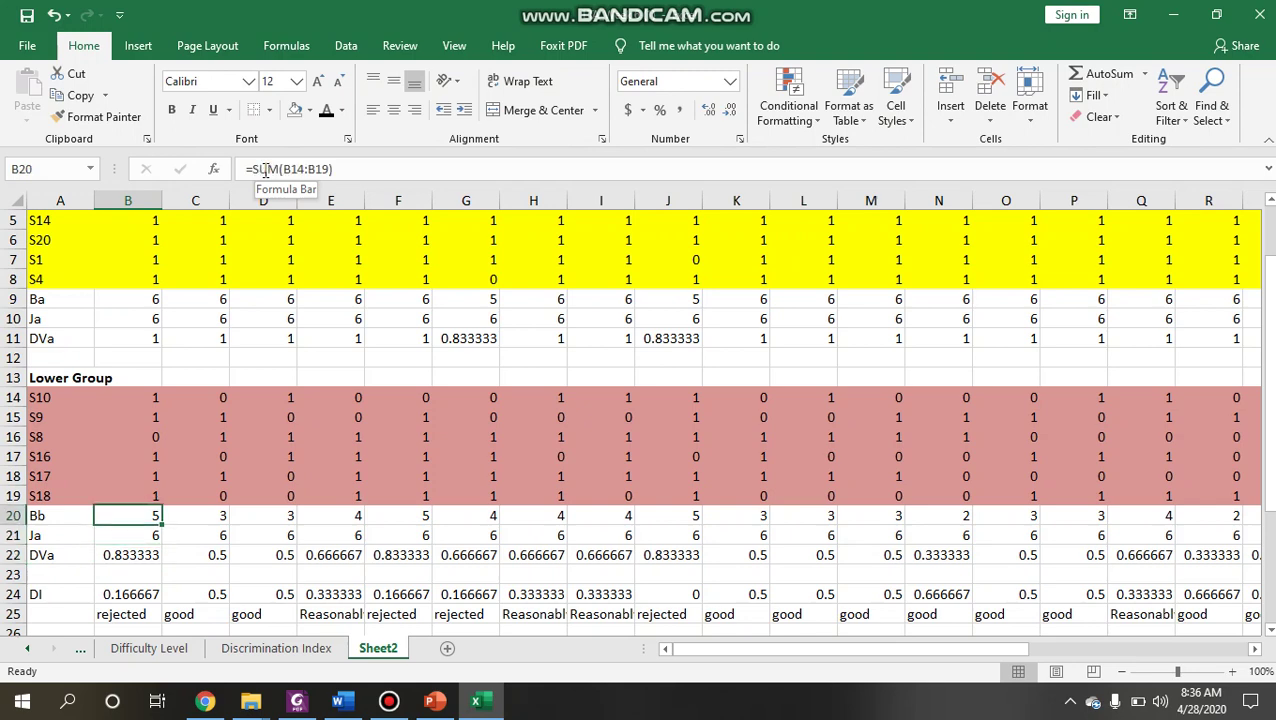
pyautogui.press('Down')
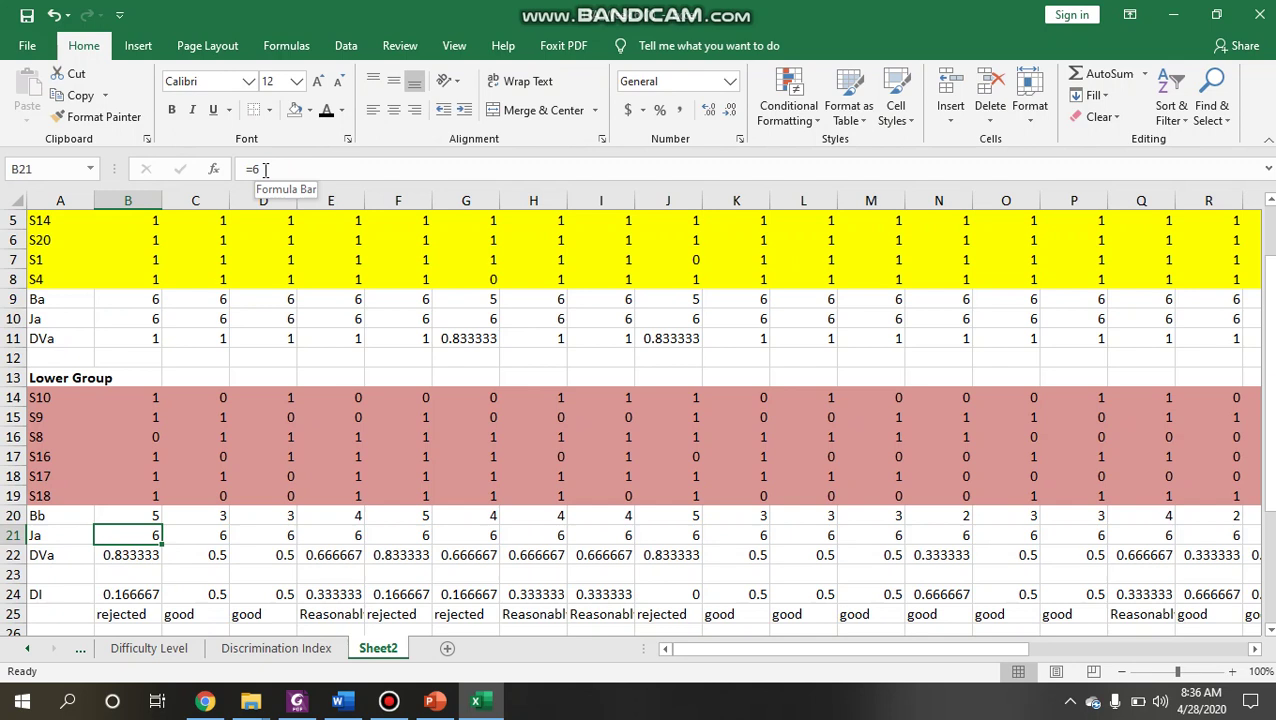
pyautogui.press('Down')
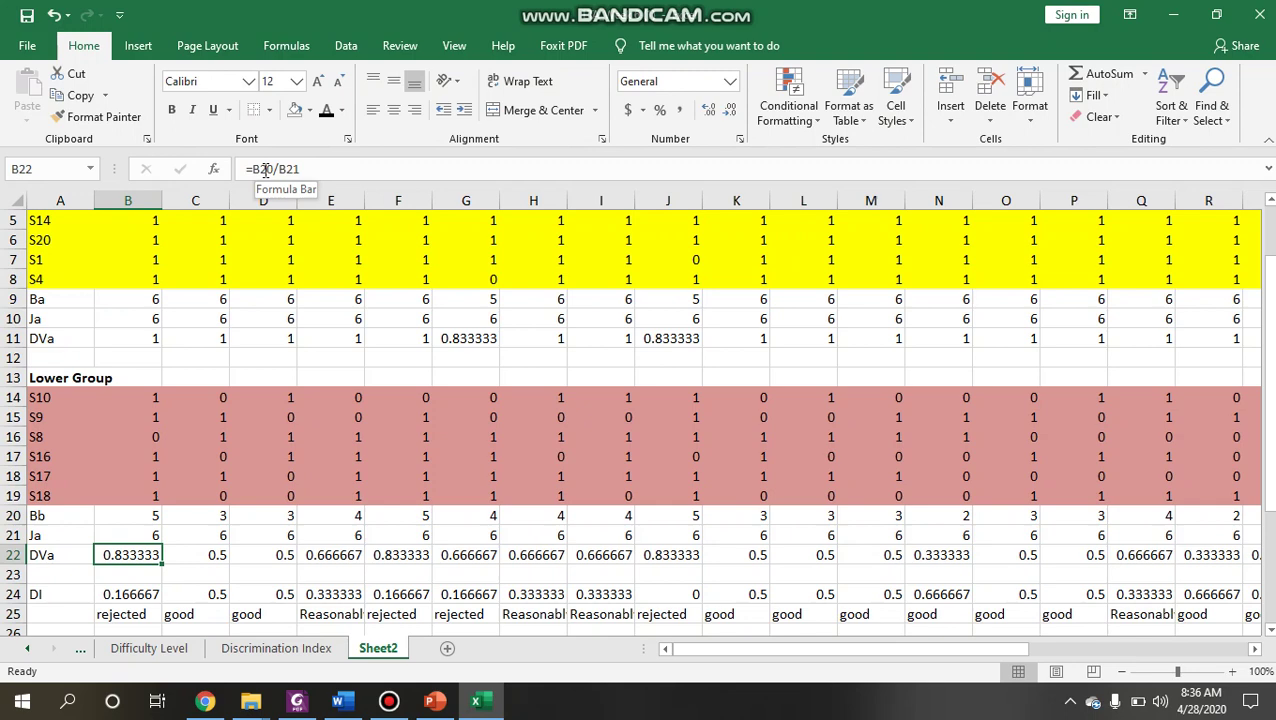
pyautogui.press('Down')
pyautogui.press('Down')
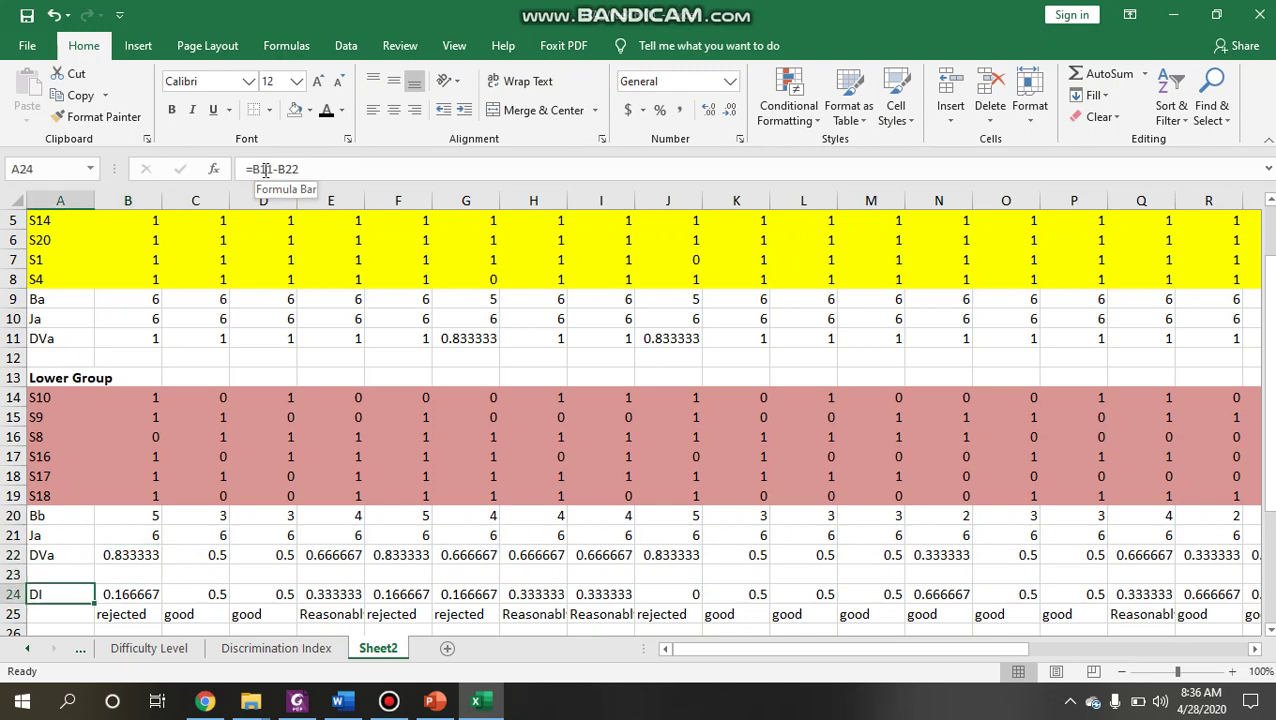
pyautogui.press('Left')
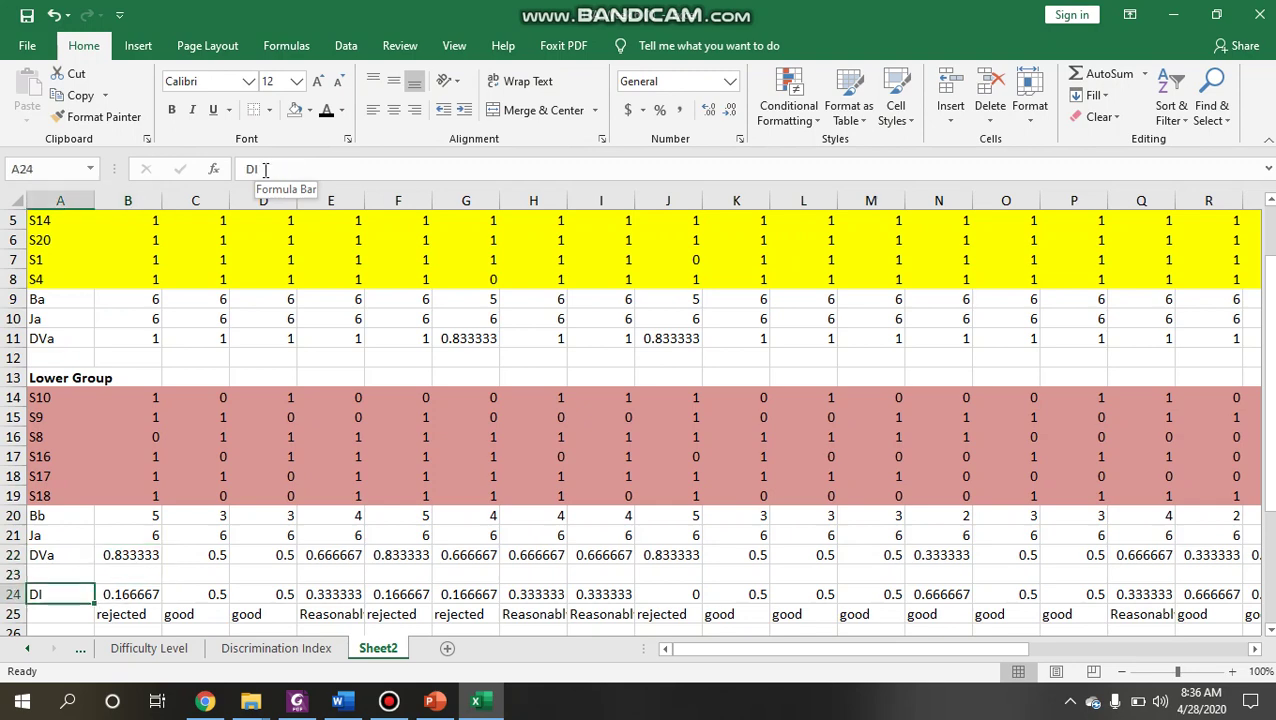
pyautogui.click(147, 341)
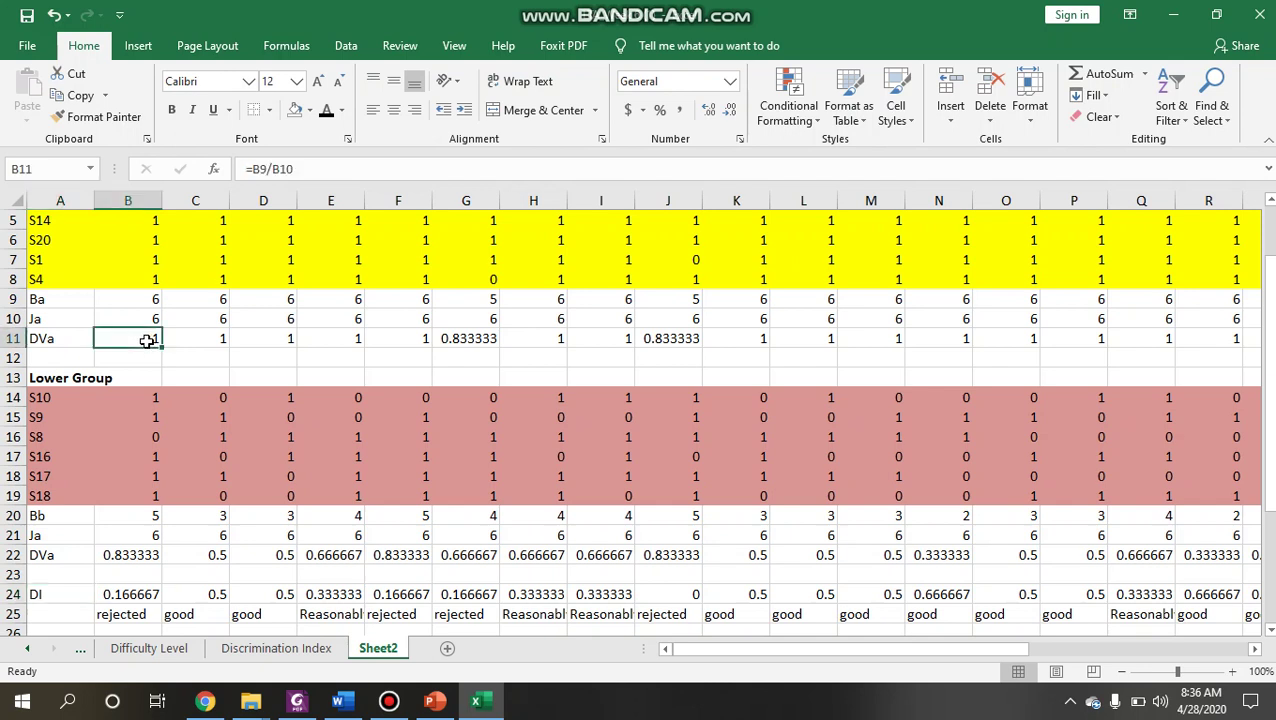
pyautogui.click(121, 598)
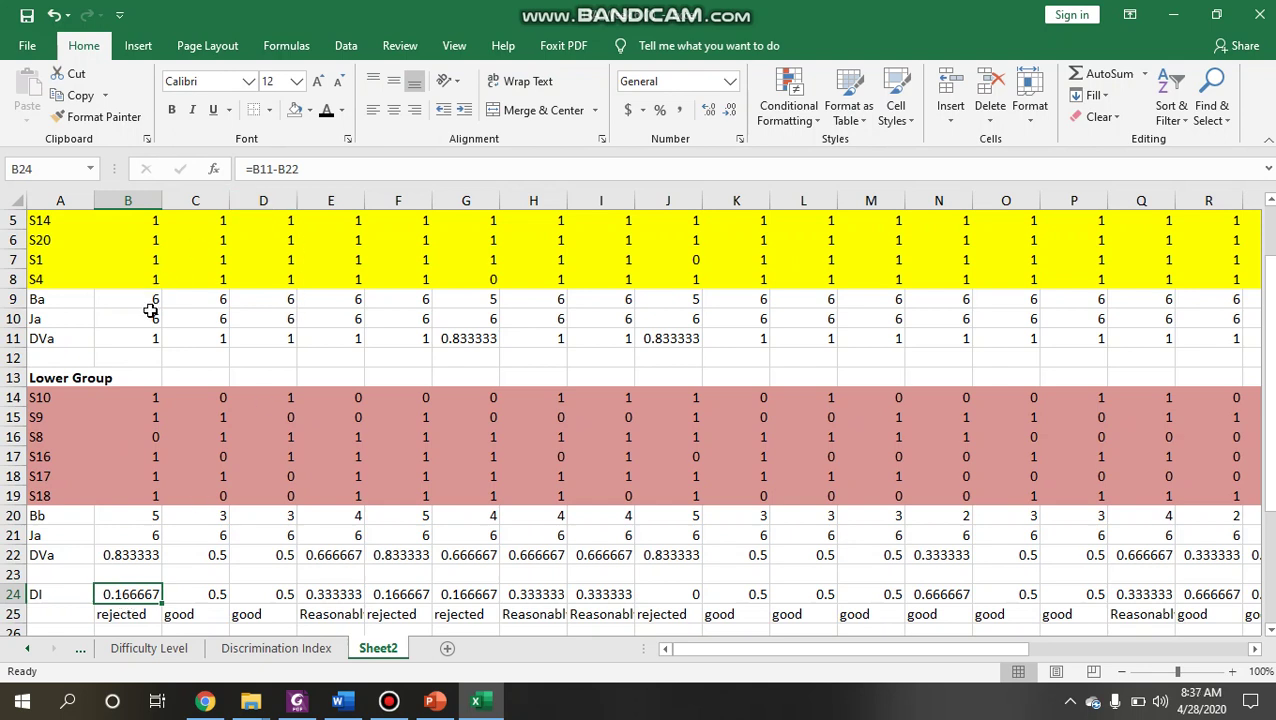
pyautogui.click(133, 341)
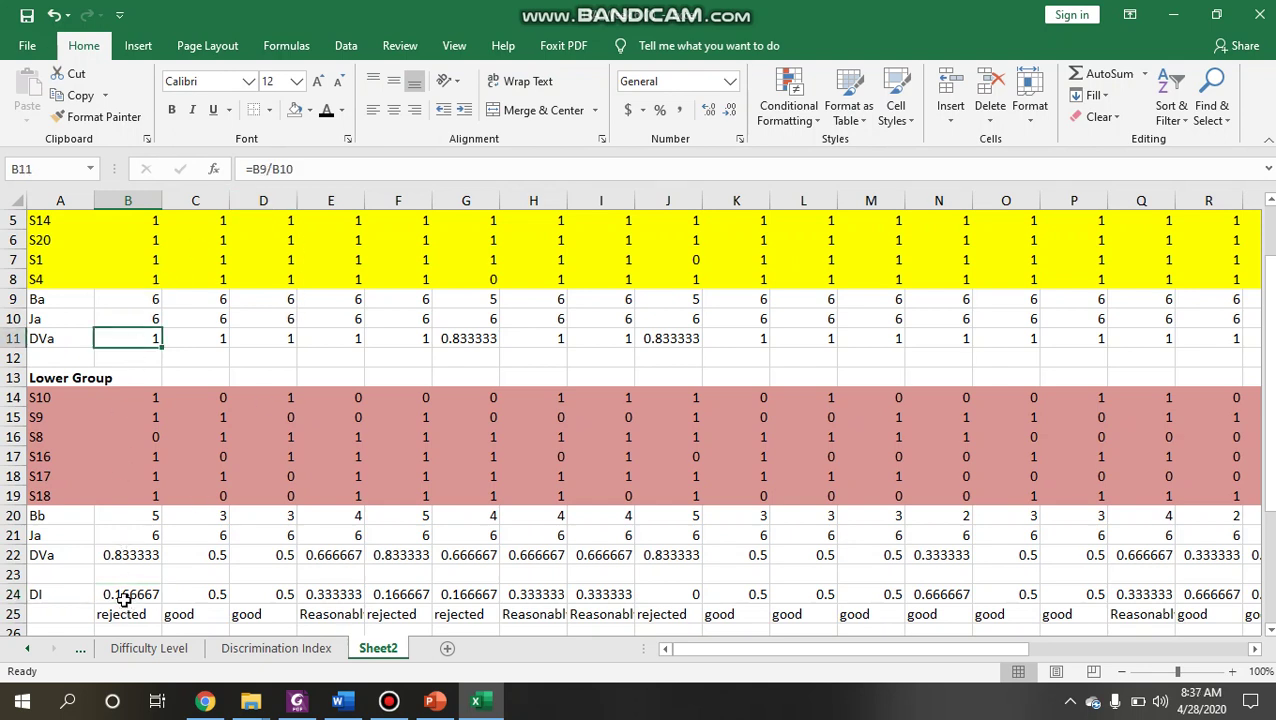
pyautogui.click(143, 555)
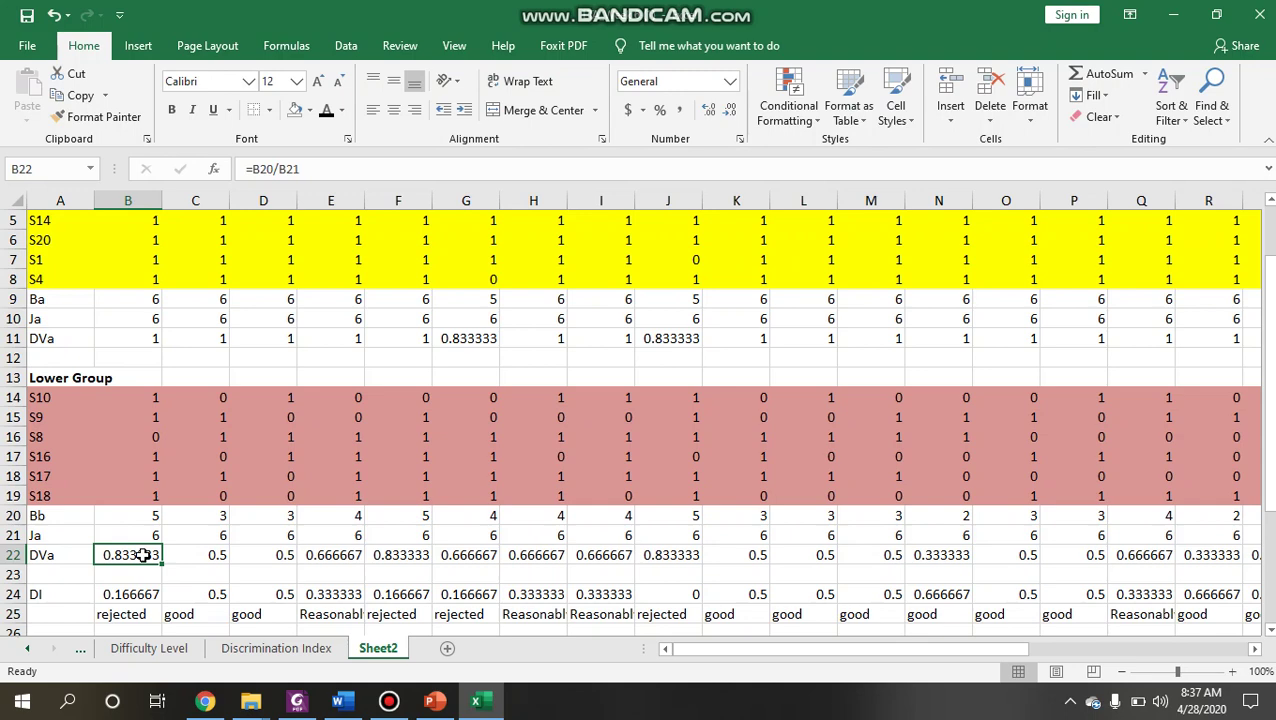
pyautogui.press('Return')
pyautogui.press('Down')
pyautogui.click(320, 167)
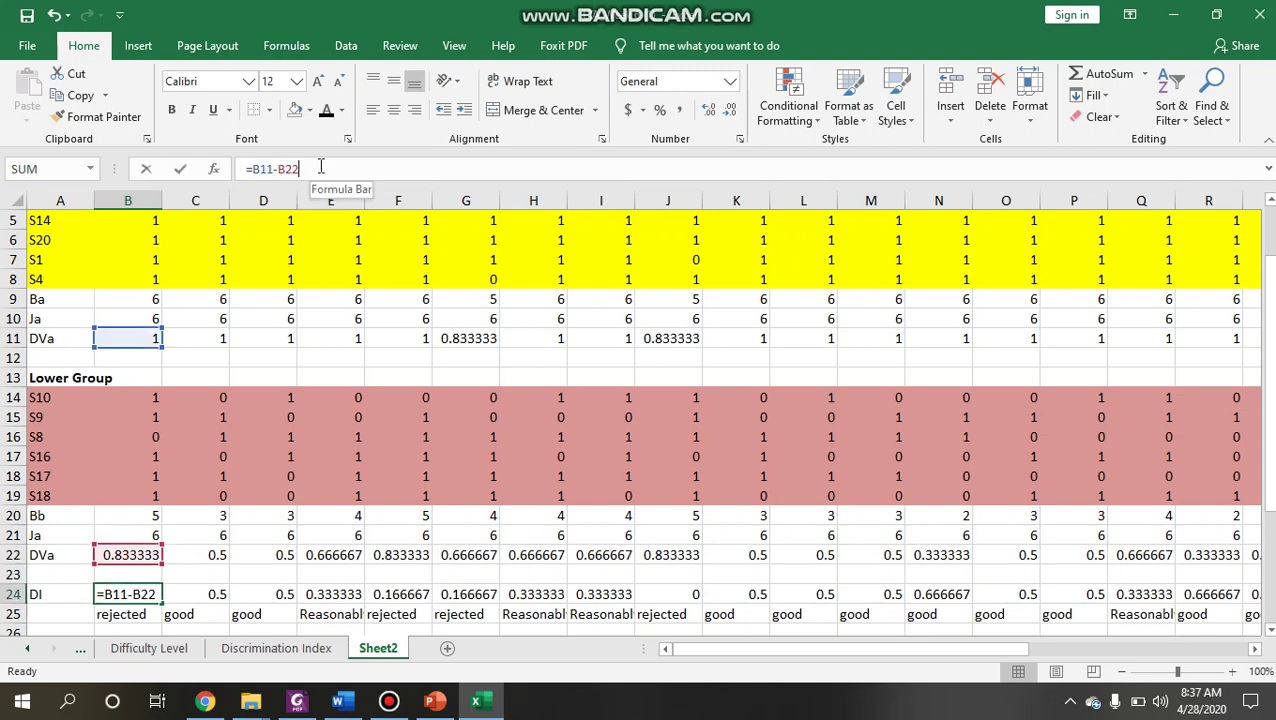
pyautogui.press('Return')
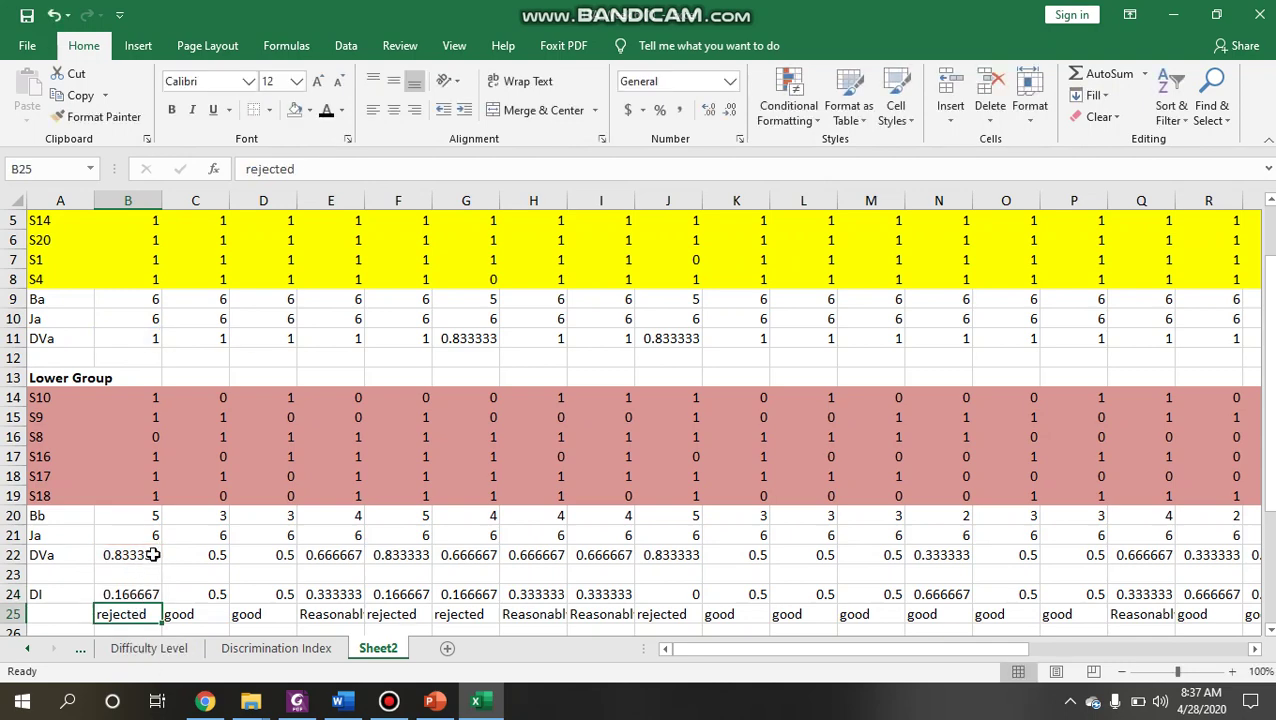
pyautogui.click(139, 597)
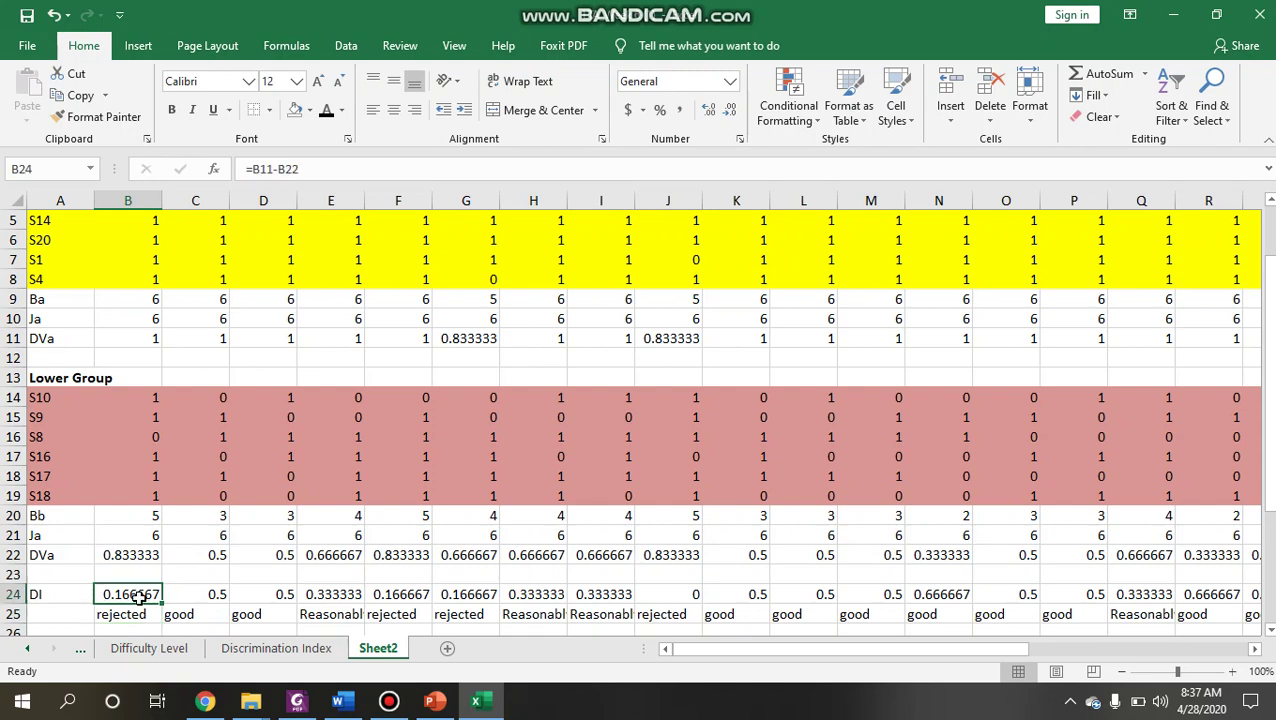
pyautogui.press('Down')
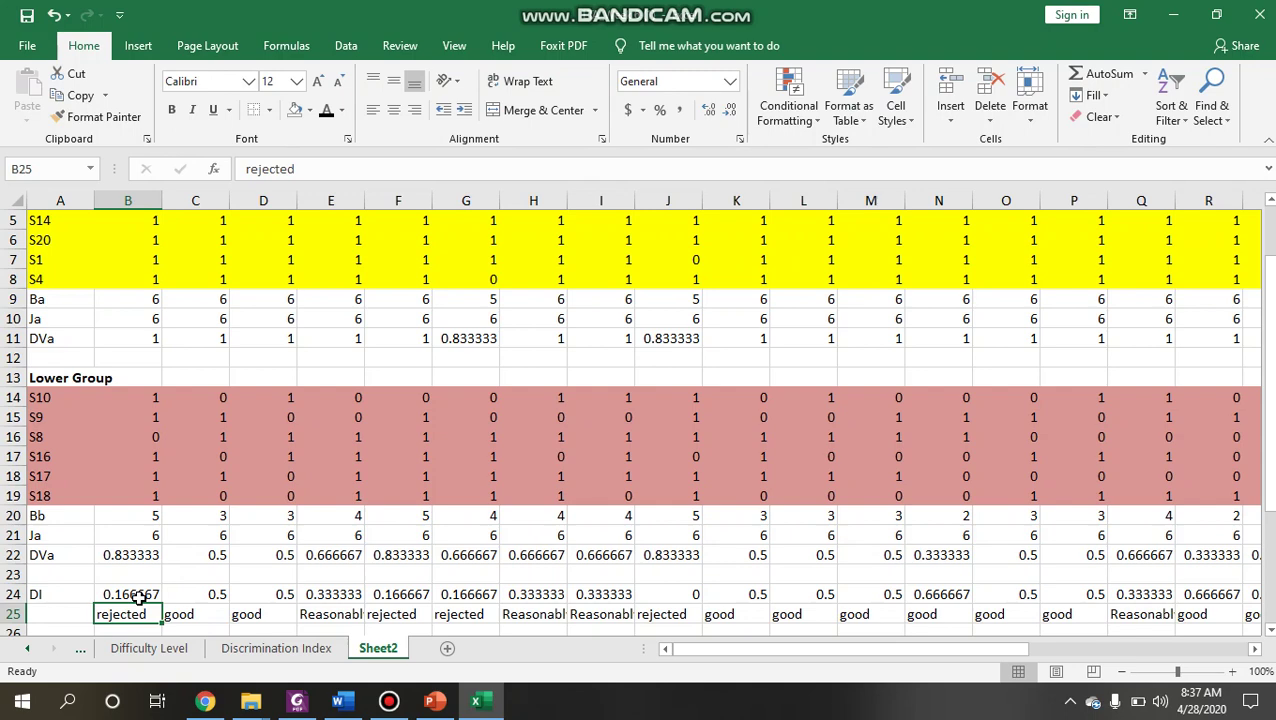
pyautogui.press('Right')
pyautogui.press('Right')
pyautogui.press('Right')
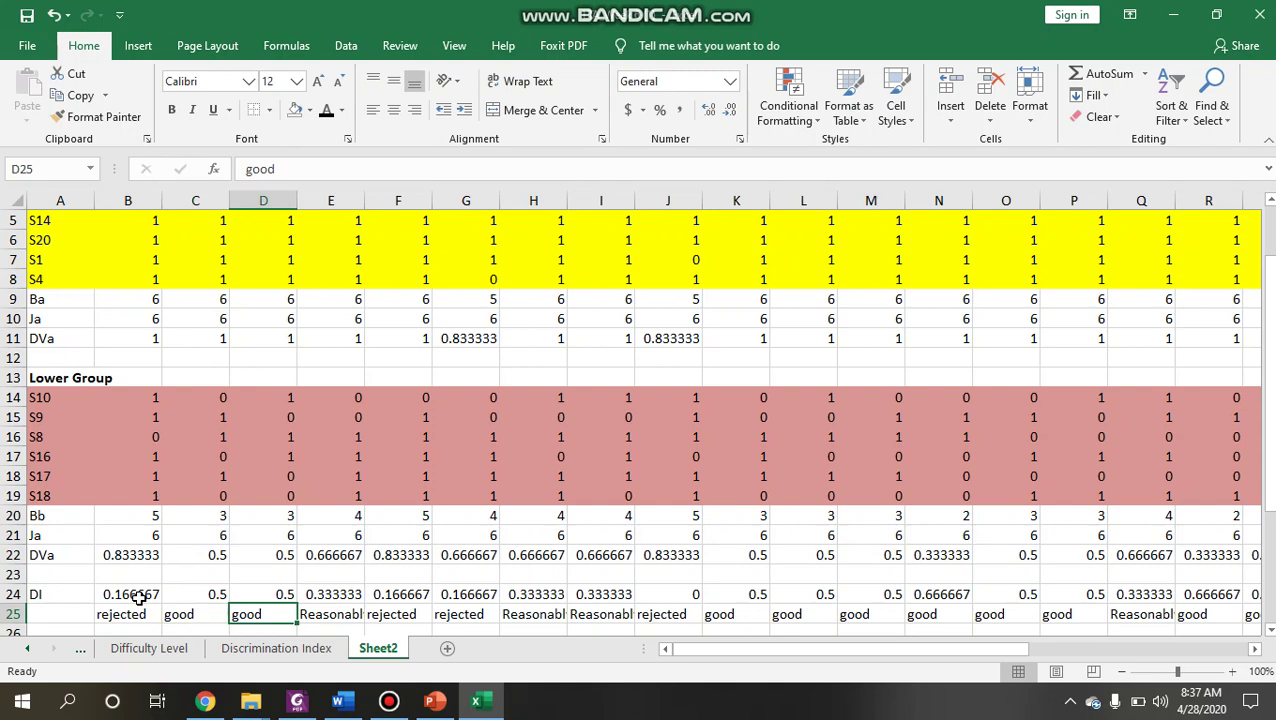
pyautogui.press('Right')
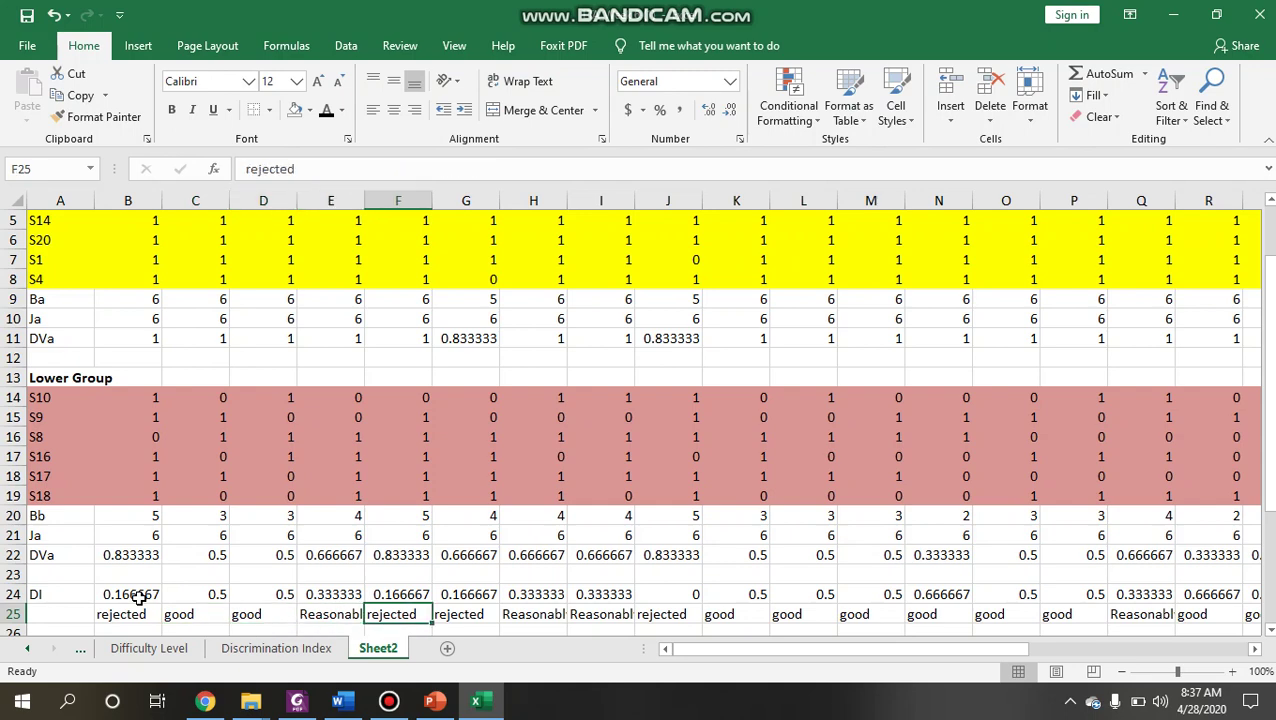
pyautogui.press('Right')
pyautogui.press('Right')
pyautogui.press('Right')
pyautogui.press('Right')
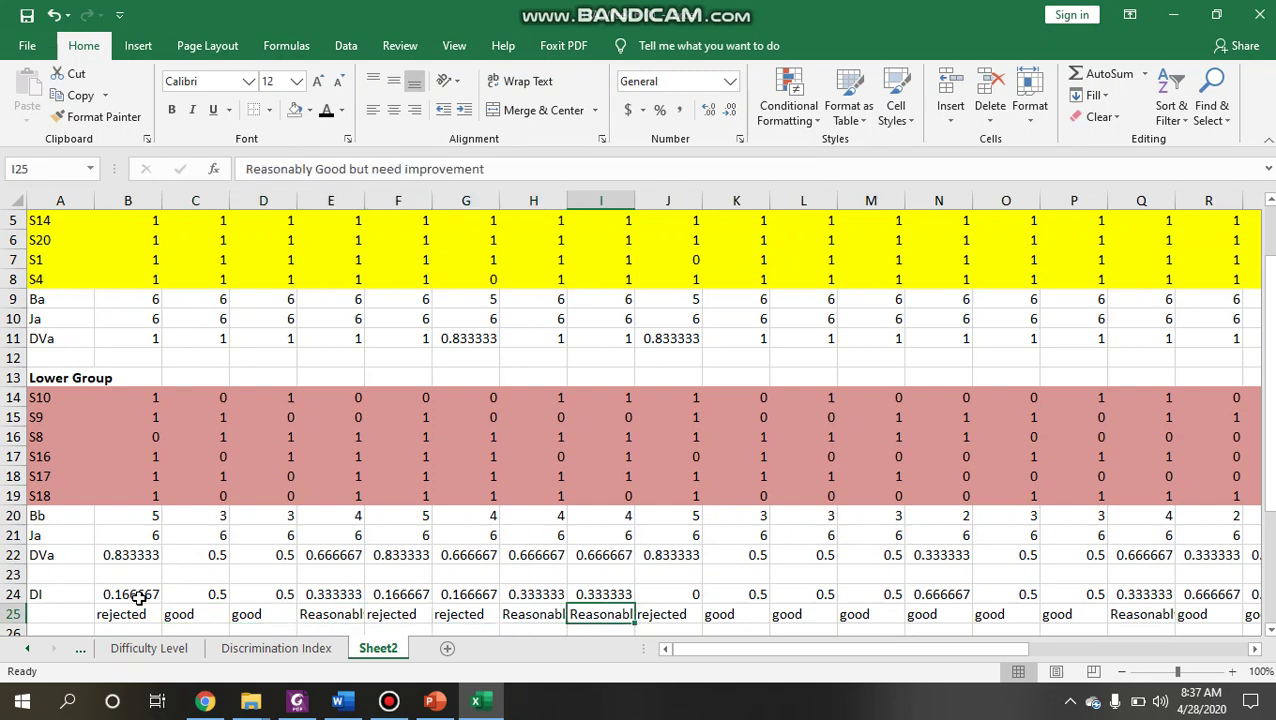
pyautogui.moveTo(338, 706)
pyautogui.press('Right')
pyautogui.press('Right')
pyautogui.press('Right')
pyautogui.press('Right')
pyautogui.press('Right')
pyautogui.press('Right')
pyautogui.press('Right')
pyautogui.press('Right')
pyautogui.press('Right')
pyautogui.press('Right')
pyautogui.press('Right')
pyautogui.press('Right')
pyautogui.press('Right')
pyautogui.press('Right')
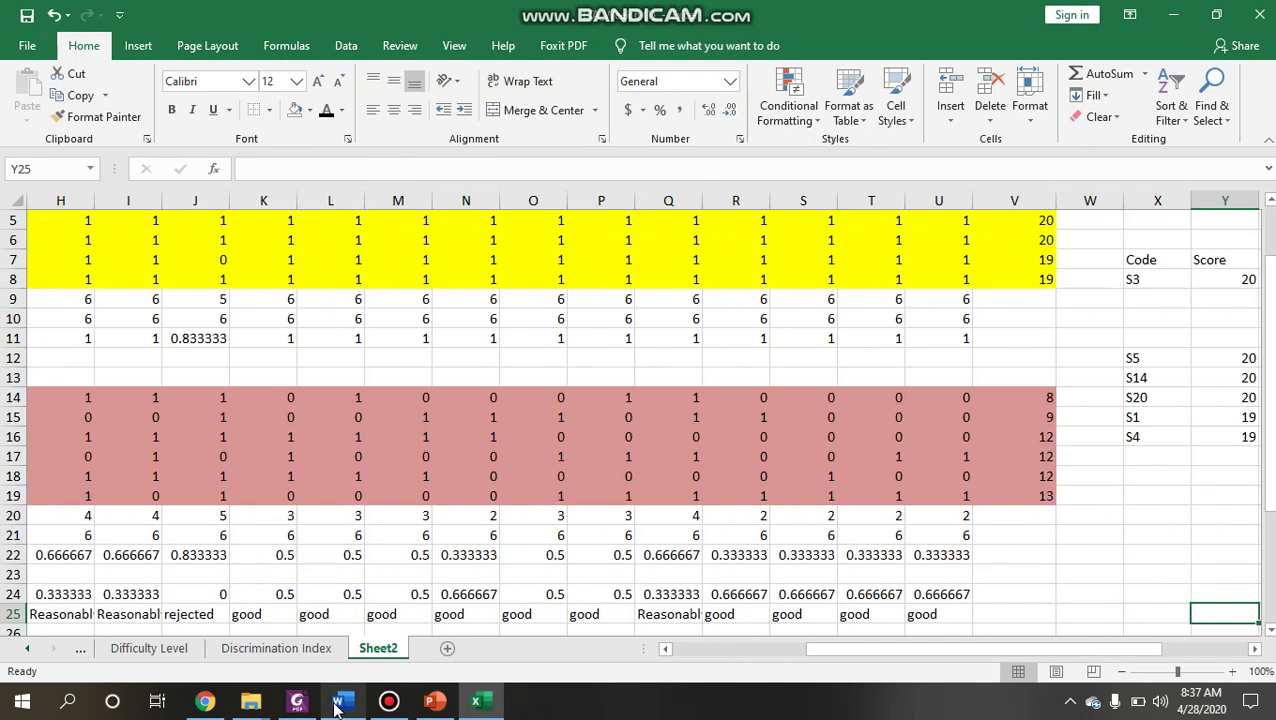
# Step: Check the first two questions' evaluation labels in B25:C25 against the PowerPoint DI guidelines slide
pyautogui.press('Left')
pyautogui.press('Left')
pyautogui.press('Left')
pyautogui.press('Left')
pyautogui.press('Left')
pyautogui.press('Left')
pyautogui.press('Left')
pyautogui.press('Left')
pyautogui.press('Left')
pyautogui.press('Left')
pyautogui.press('Left')
pyautogui.press('Left')
pyautogui.press('Left')
pyautogui.press('Left')
pyautogui.press('Left')
pyautogui.press('Left')
pyautogui.press('Left')
pyautogui.press('Left')
pyautogui.press('Left')
pyautogui.press('Left')
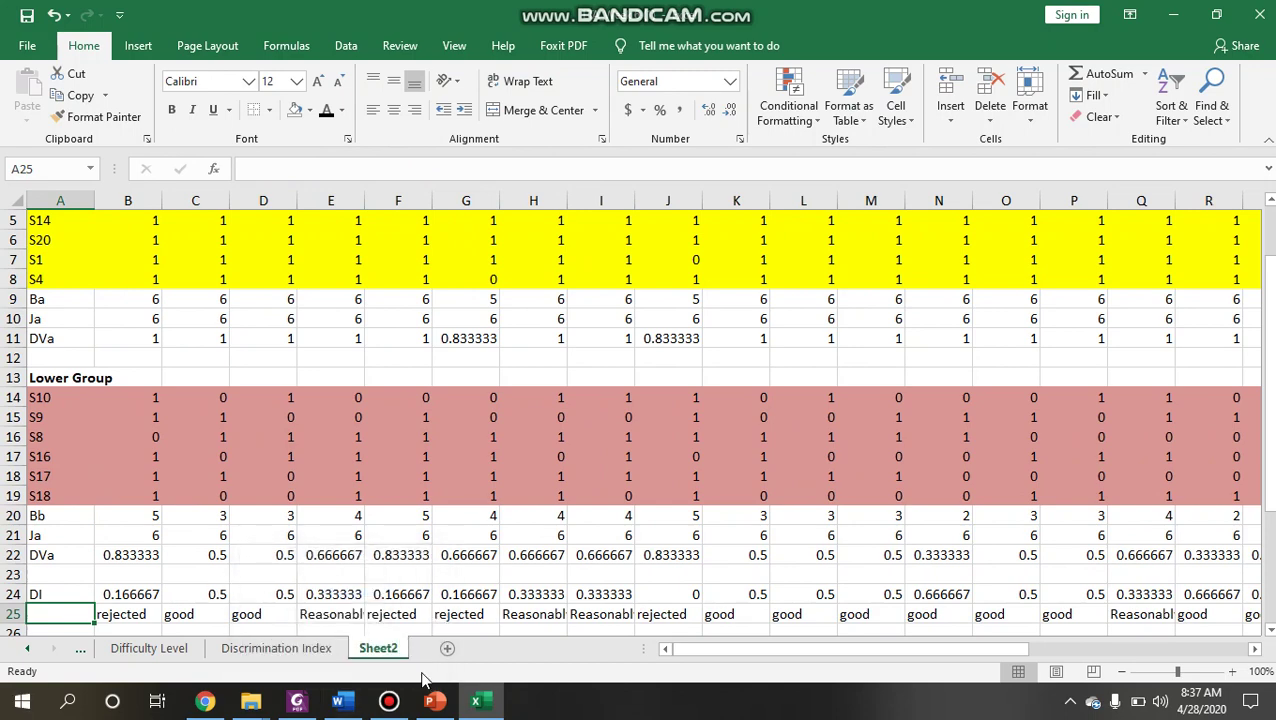
pyautogui.click(148, 650)
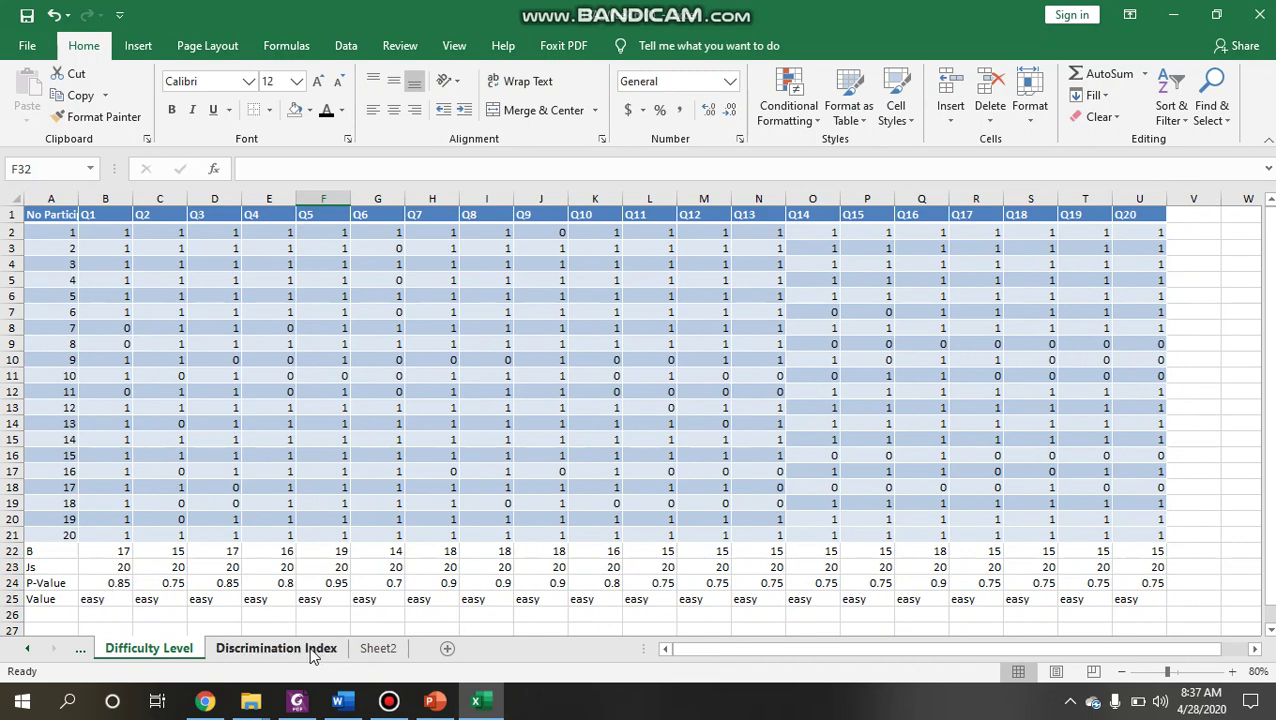
pyautogui.click(377, 648)
pyautogui.click(128, 612)
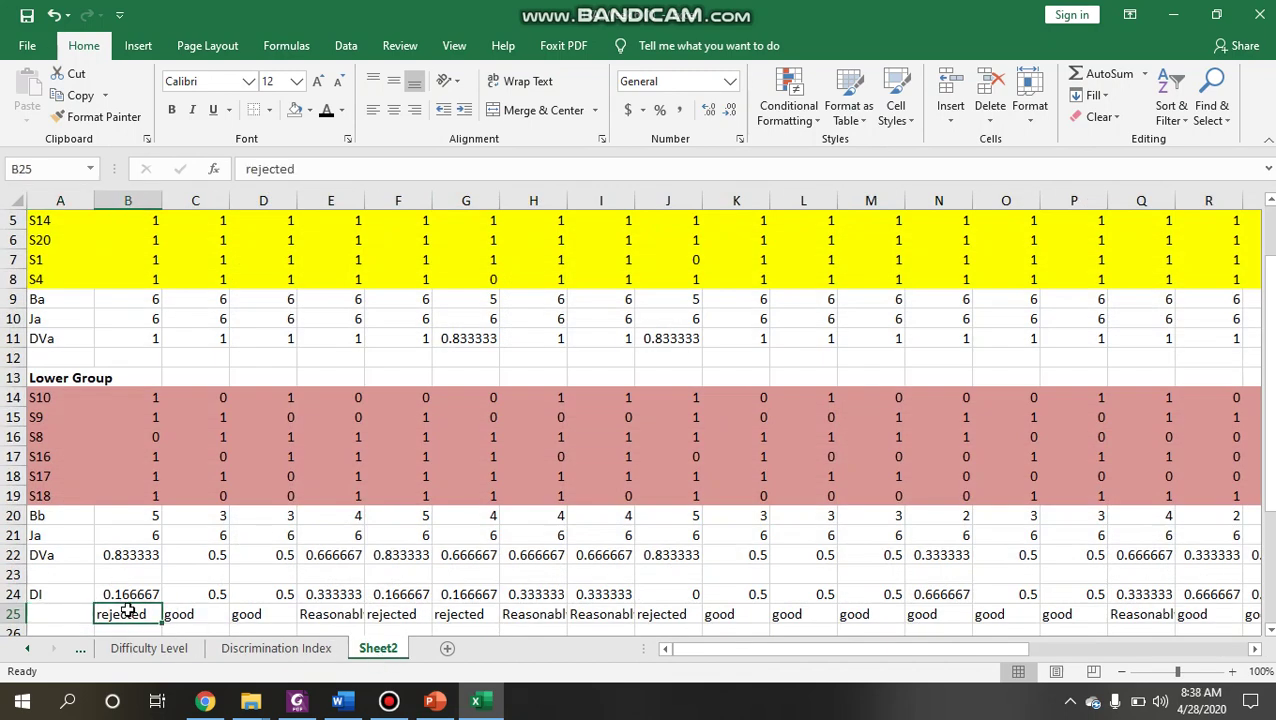
pyautogui.press('Right')
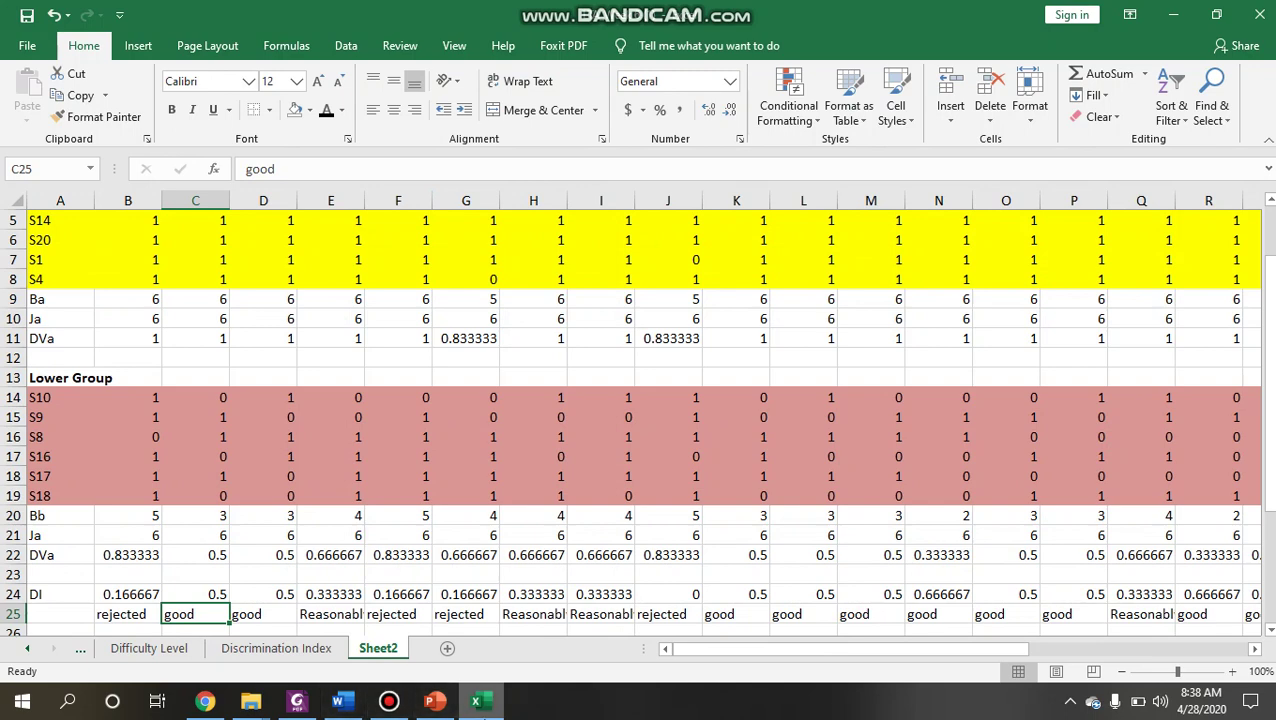
pyautogui.click(437, 701)
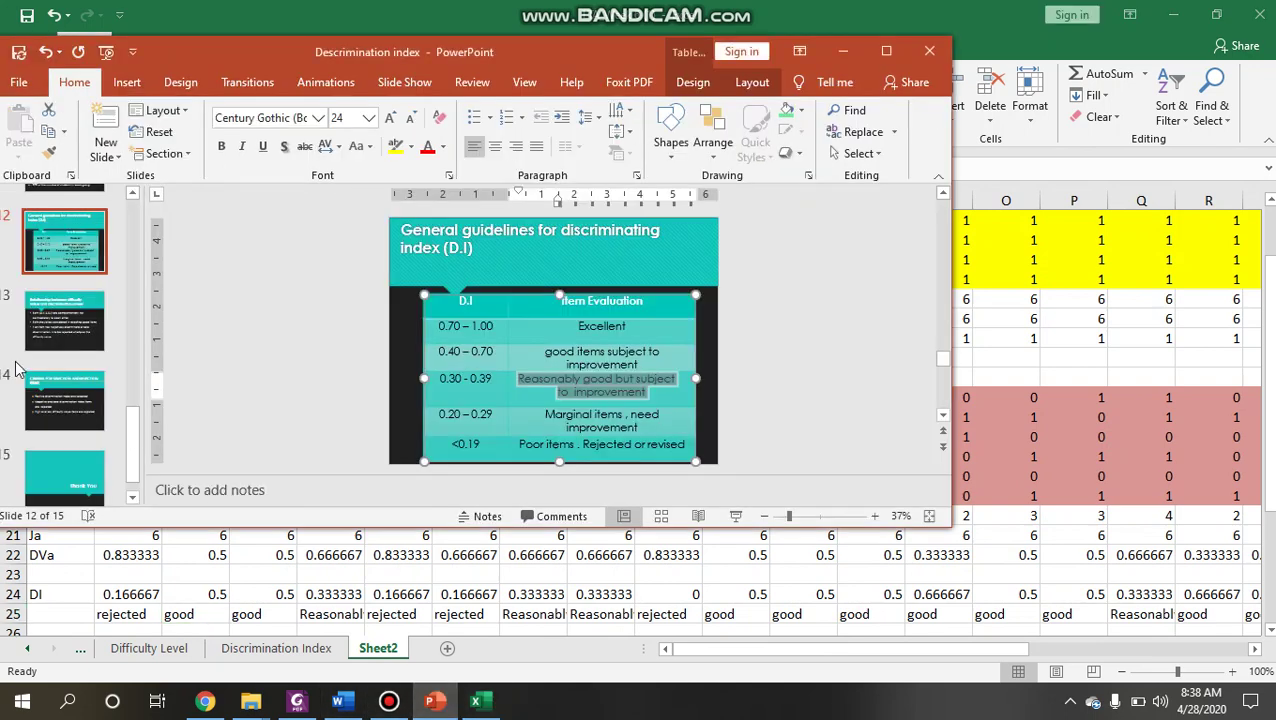